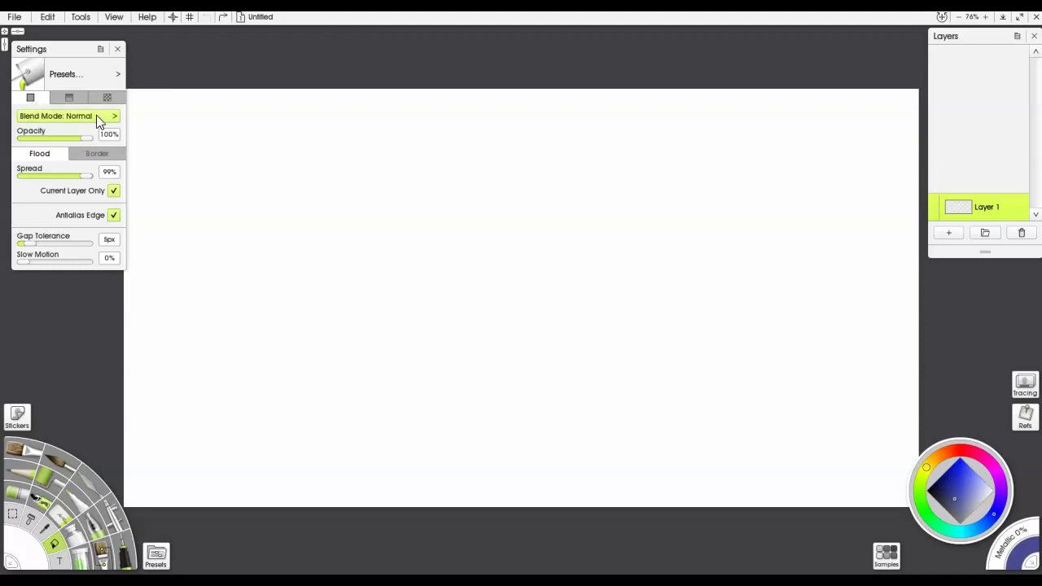
- Flood fill the blank canvas with the current blue and add a new layer above it
{"action": "left_click", "coordinate": [318, 380]}
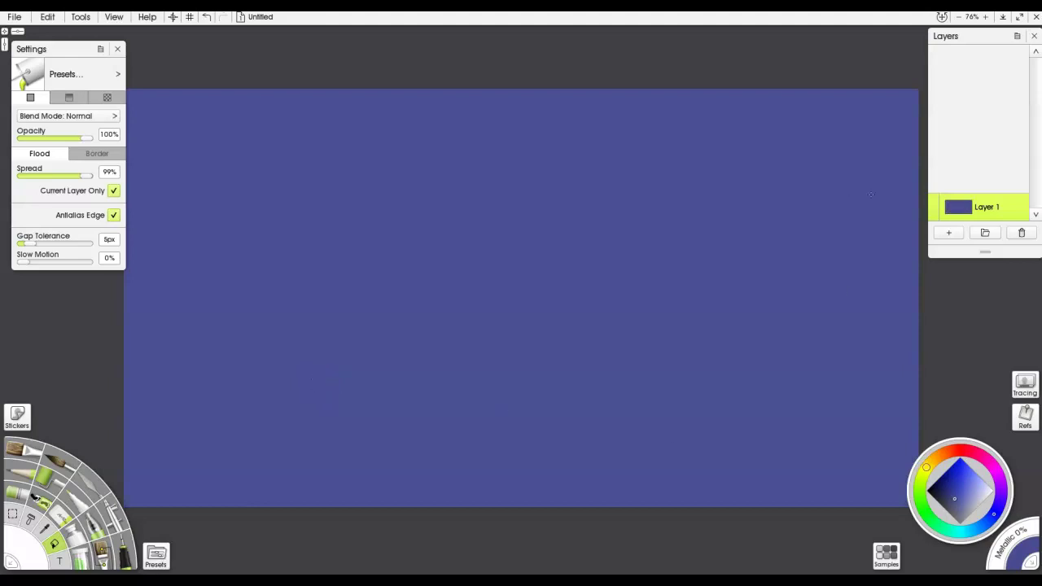
{"action": "left_click", "coordinate": [938, 231]}
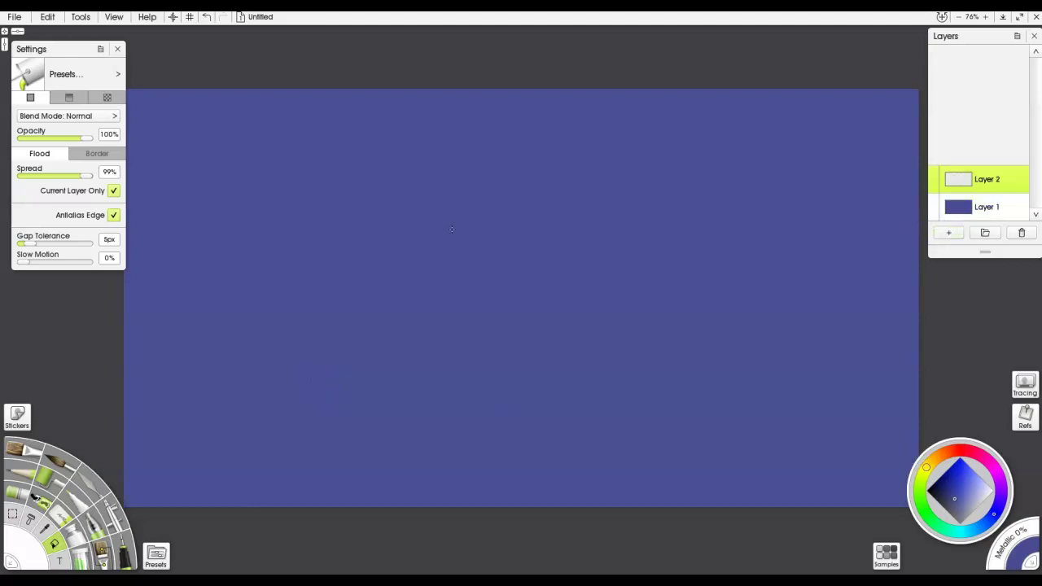
- Switch the fill to gradient mode and review the dark and light green colour points in the gradient editor
{"action": "left_click", "coordinate": [68, 97]}
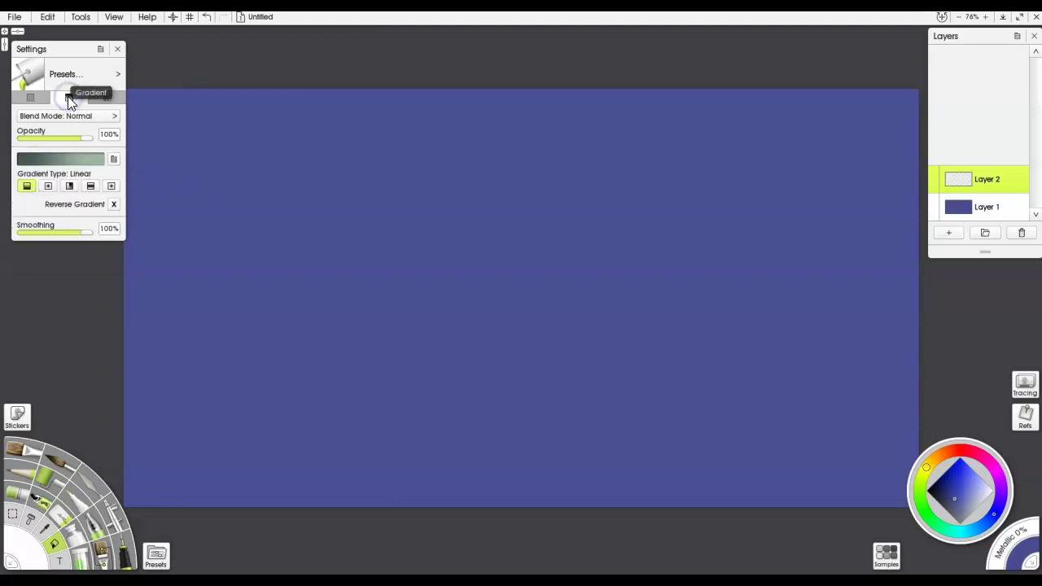
{"action": "left_click", "coordinate": [40, 159]}
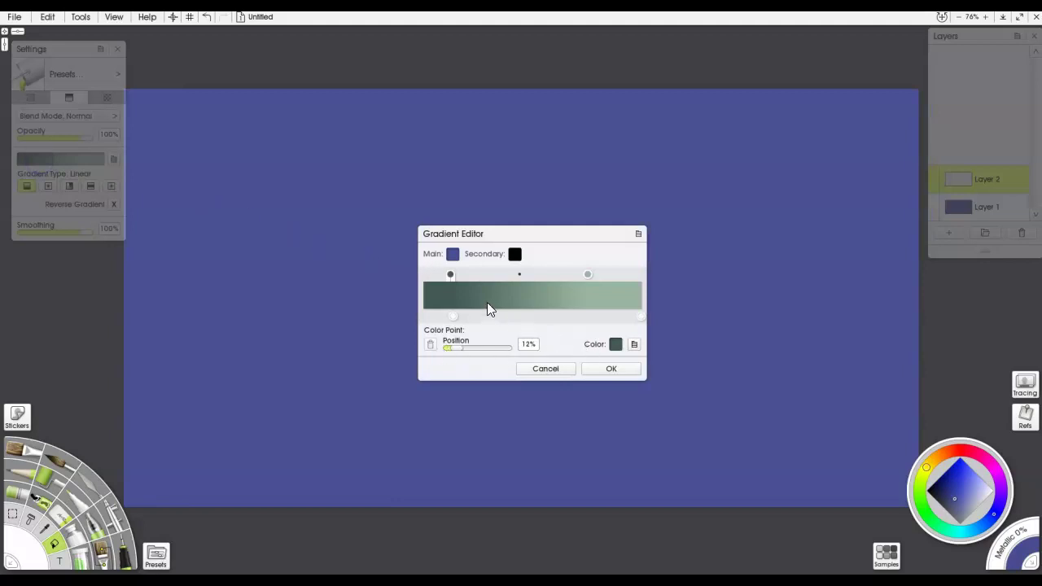
{"action": "left_click", "coordinate": [616, 345]}
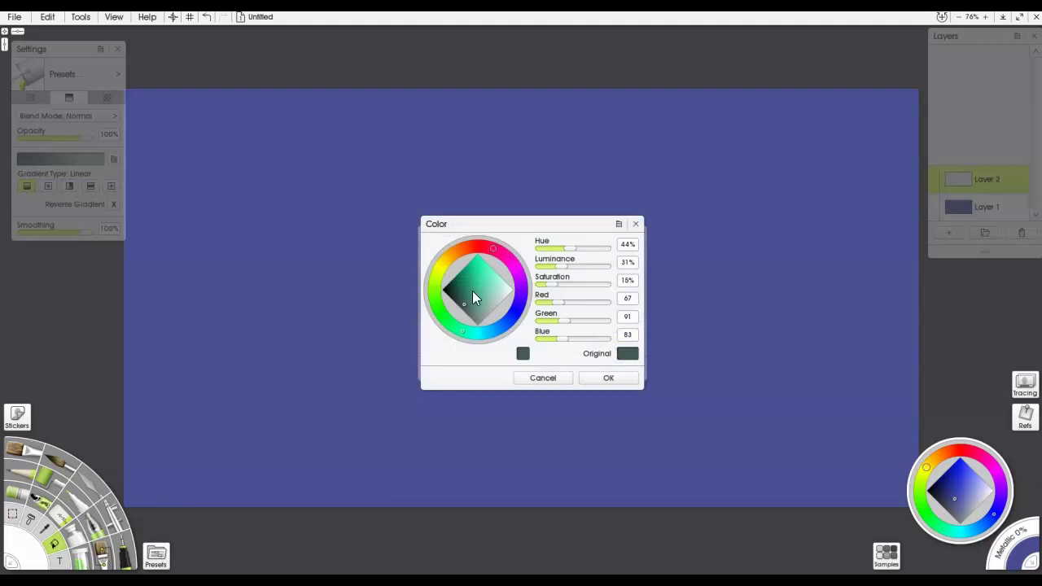
{"action": "left_click", "coordinate": [594, 377]}
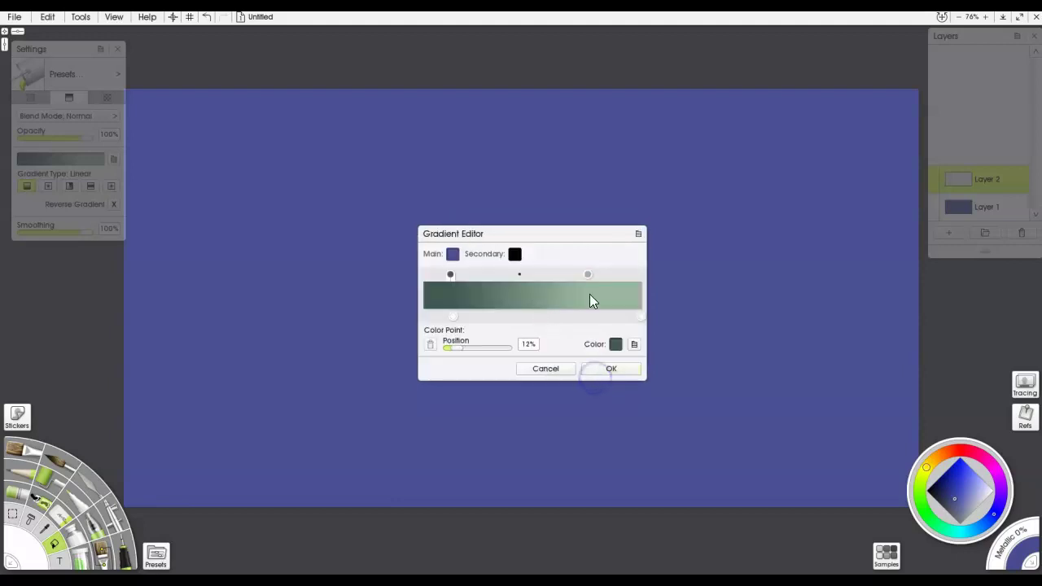
{"action": "left_click", "coordinate": [585, 273]}
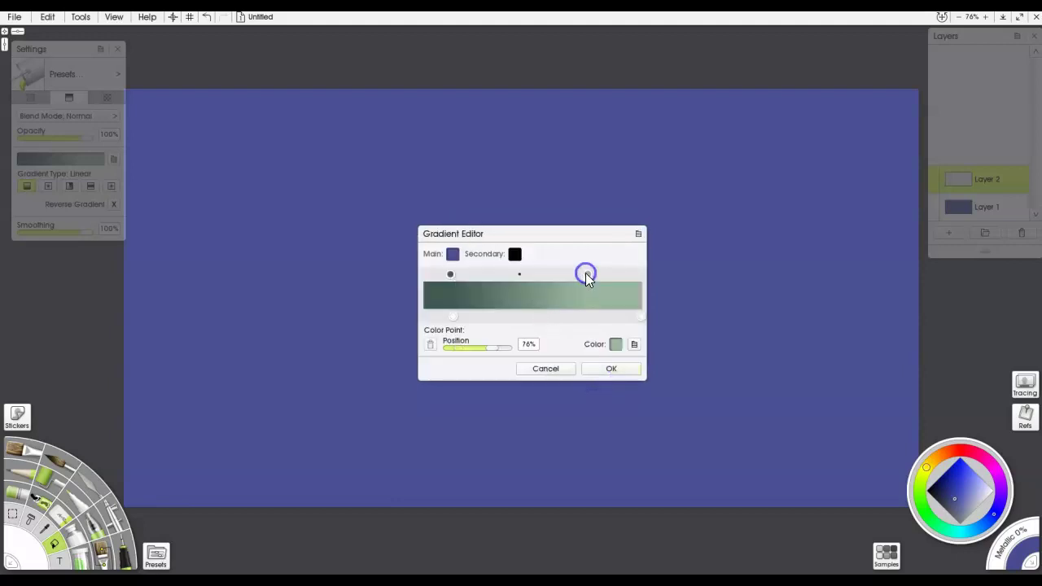
{"action": "left_click", "coordinate": [614, 344]}
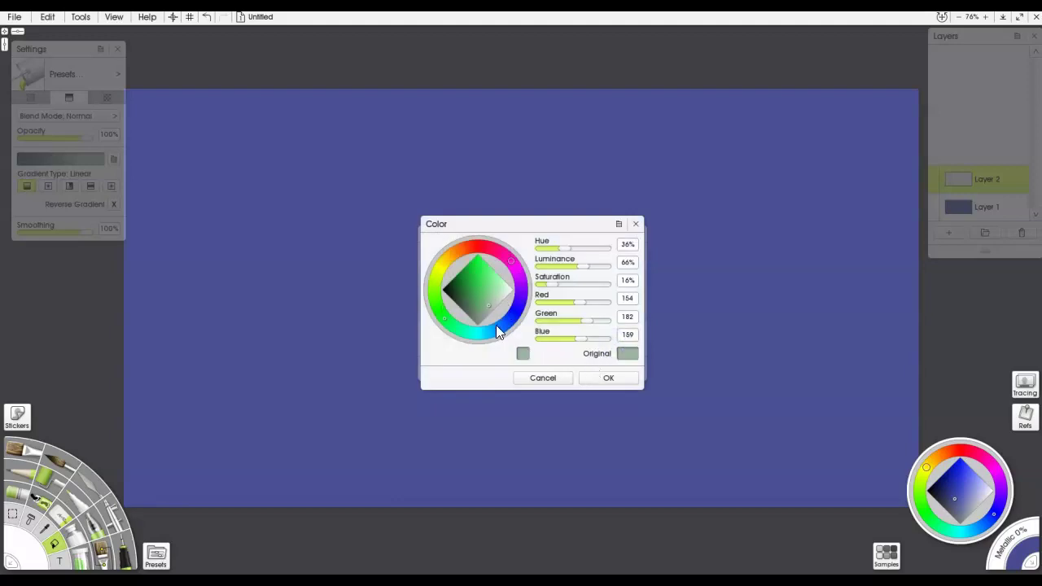
{"action": "left_click", "coordinate": [585, 377]}
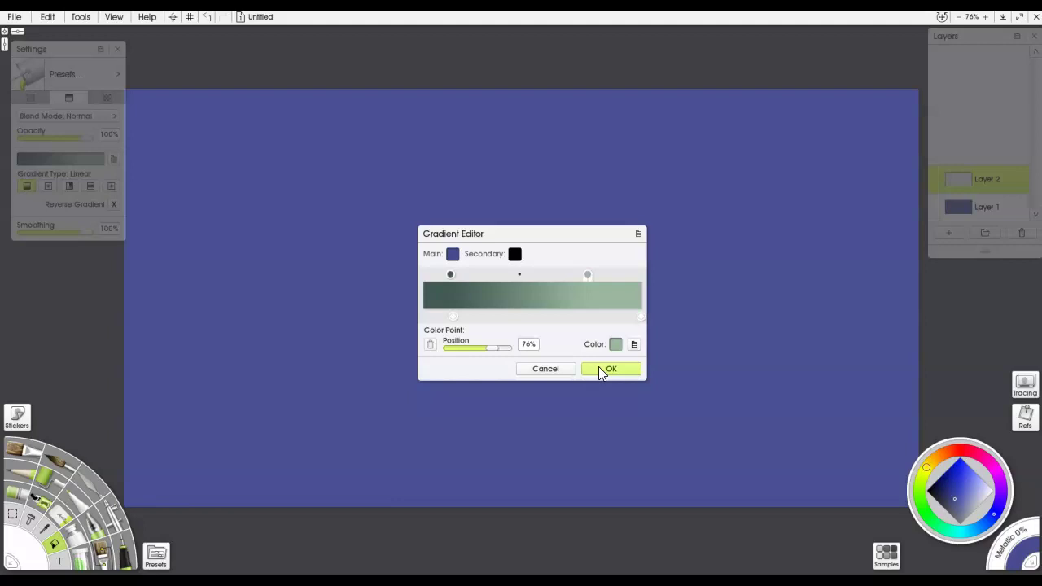
{"action": "left_click", "coordinate": [605, 368]}
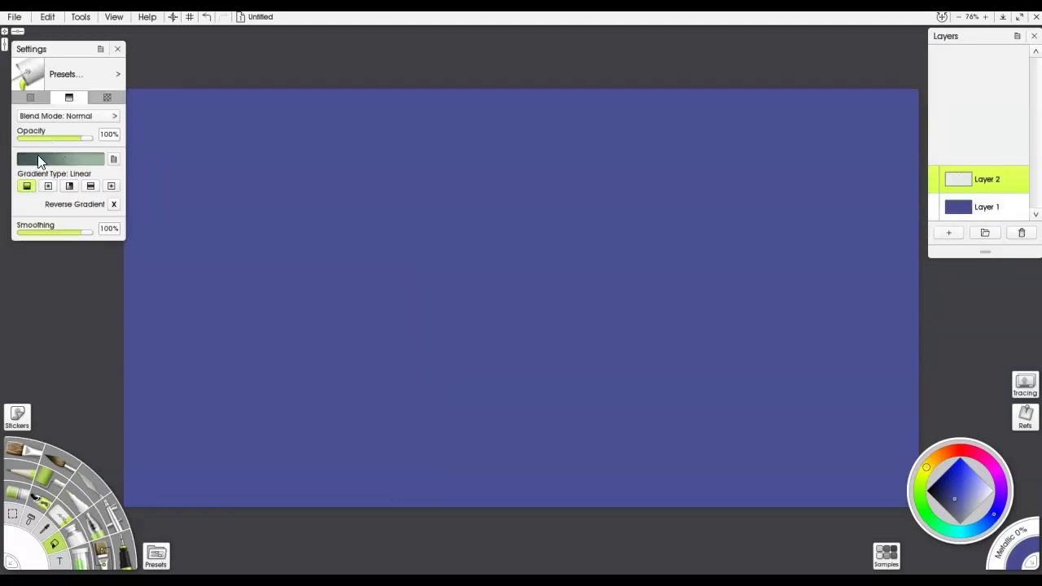
- Try vertical green gradients of different lengths and positions on Layer 2, and undo them
{"action": "left_click_drag", "start_coordinate": [514, 108], "coordinate": [512, 298]}
{"action": "left_click_drag", "start_coordinate": [508, 344], "coordinate": [508, 344]}
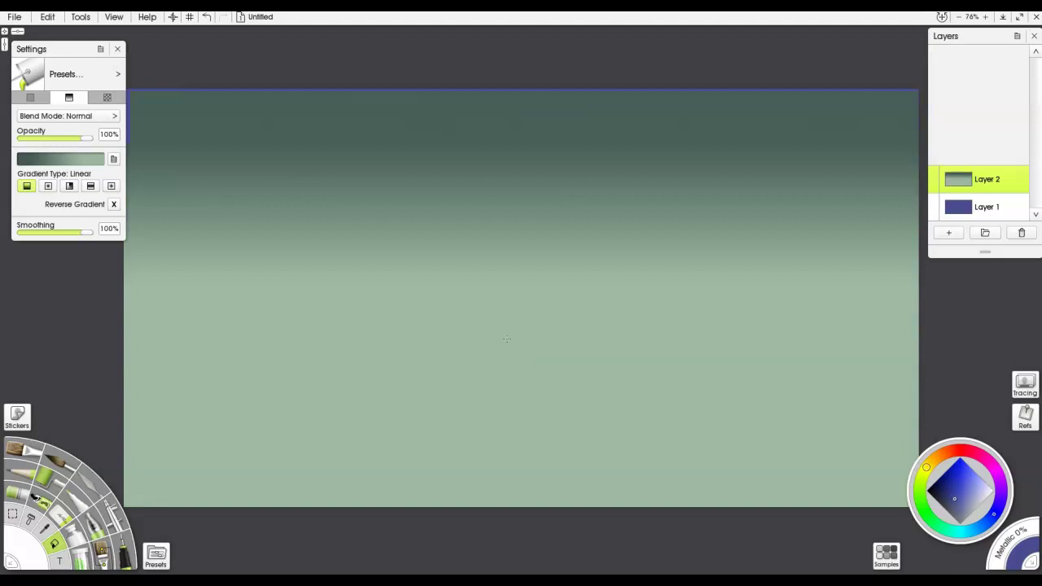
{"action": "left_click_drag", "start_coordinate": [539, 323], "coordinate": [538, 325]}
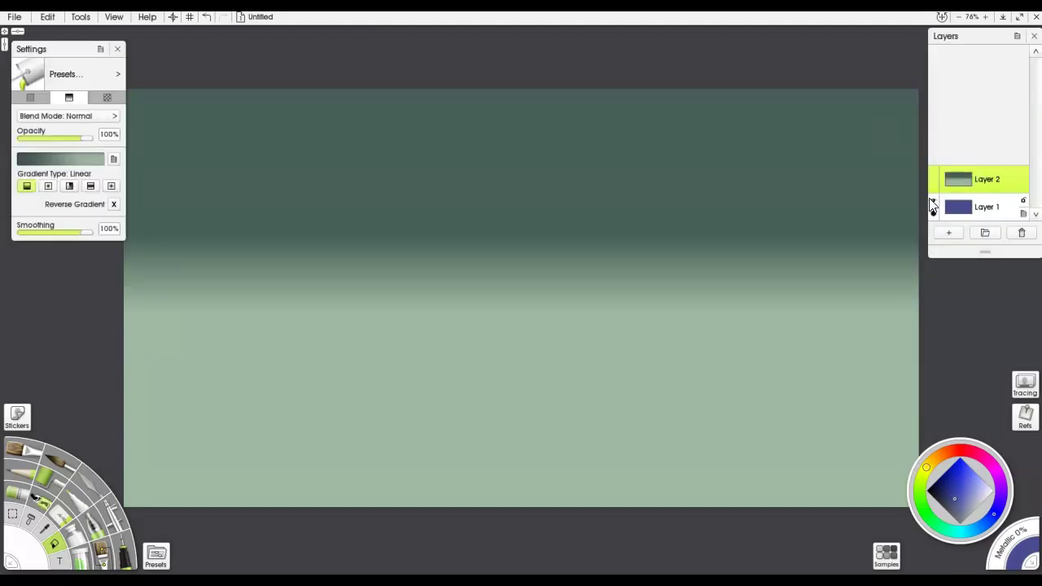
{"action": "left_click_drag", "start_coordinate": [900, 130], "coordinate": [905, 193]}
{"action": "key", "text": "ctrl+z"}
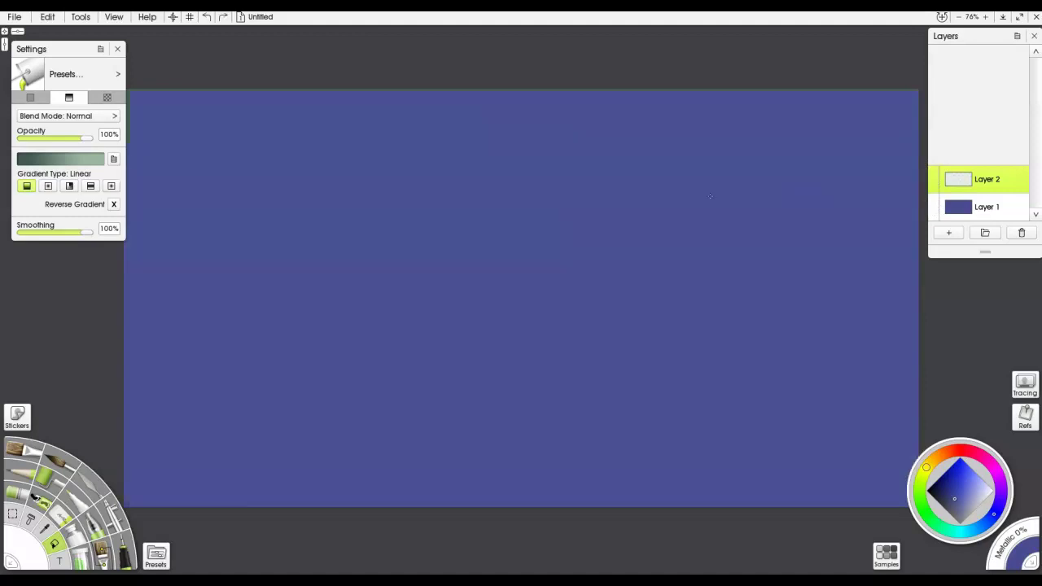
- Fill Layer 2 with a vertical dark-to-light green linear gradient and set the layer's blend mode to Multiply
{"action": "left_click_drag", "start_coordinate": [527, 200], "coordinate": [523, 373]}
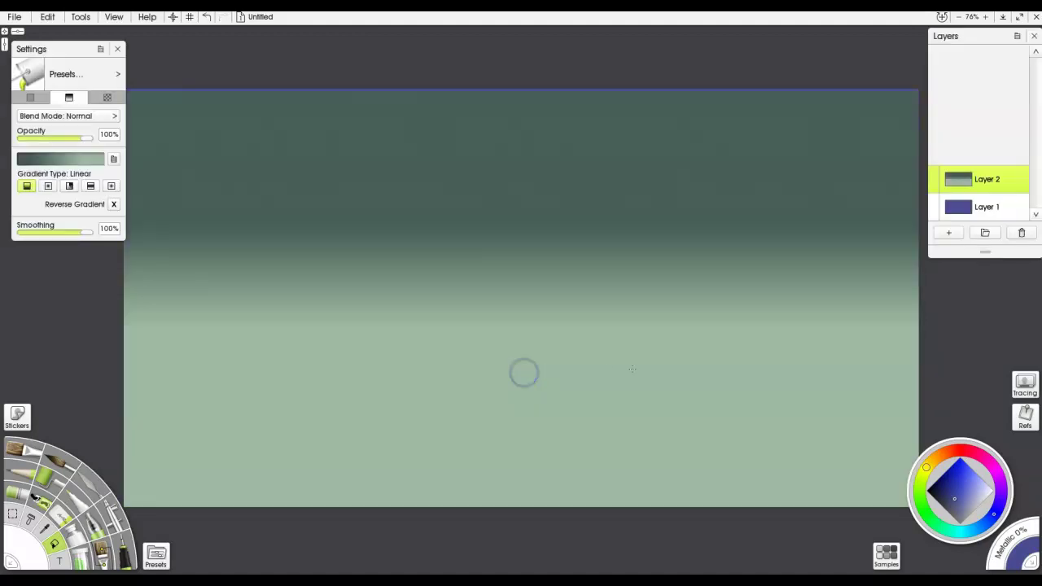
{"action": "left_click", "coordinate": [1023, 186]}
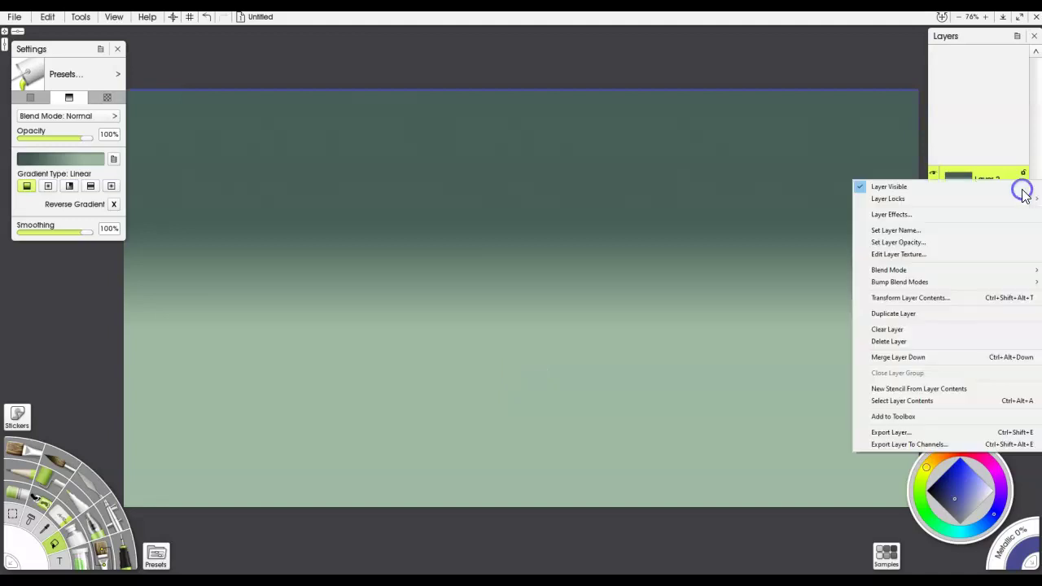
{"action": "left_click", "coordinate": [901, 269]}
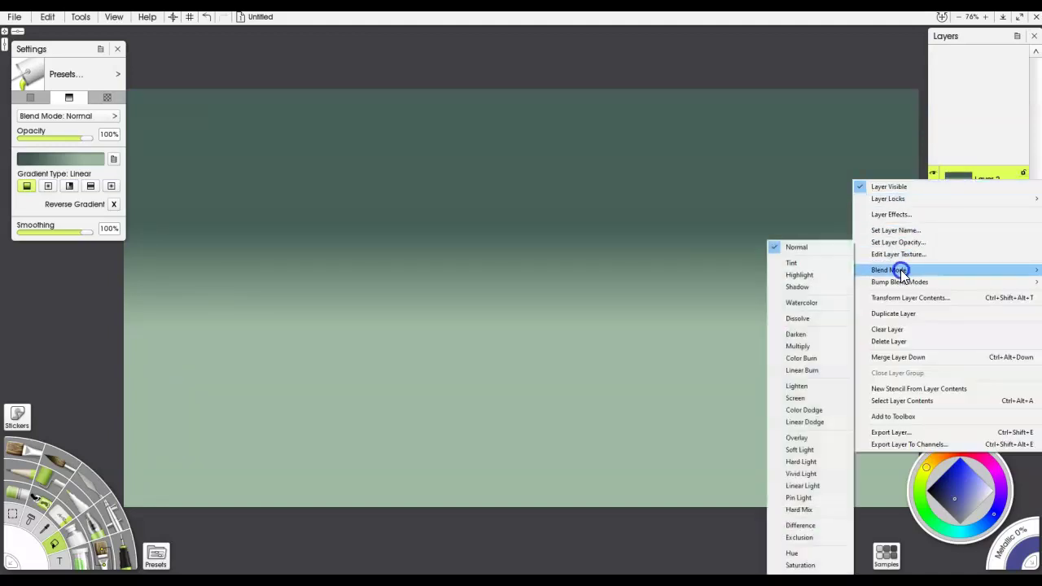
{"action": "left_click", "coordinate": [795, 347]}
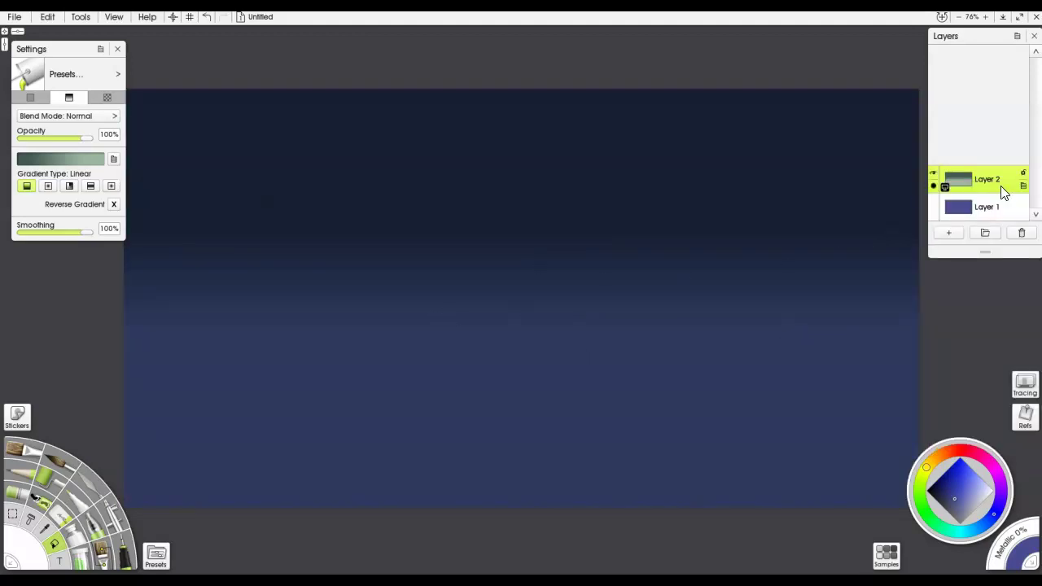
- Merge the gradient layer down into Layer 1 and add a new empty layer above it
{"action": "left_click", "coordinate": [1023, 187]}
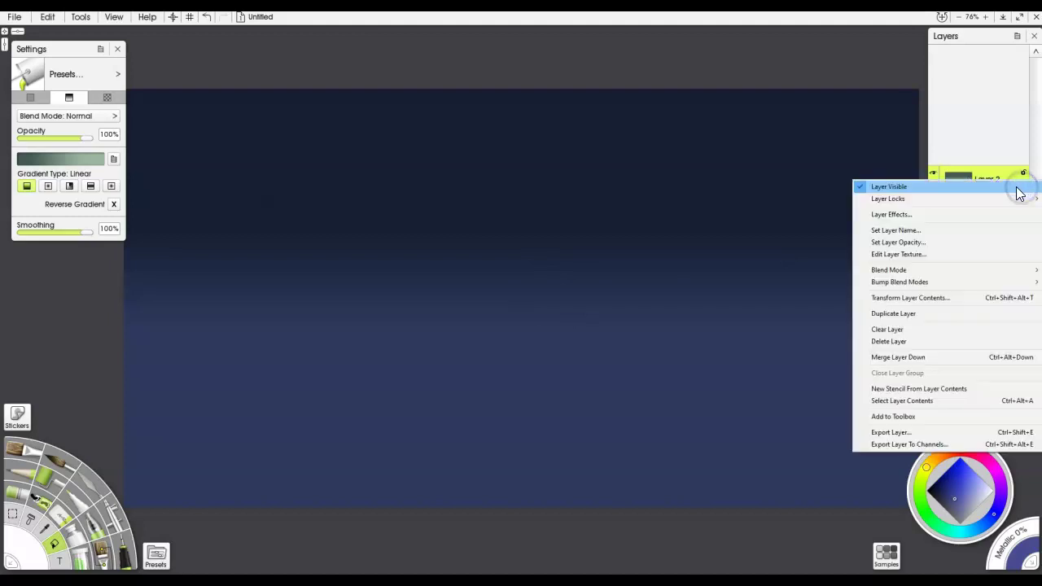
{"action": "left_click", "coordinate": [908, 357]}
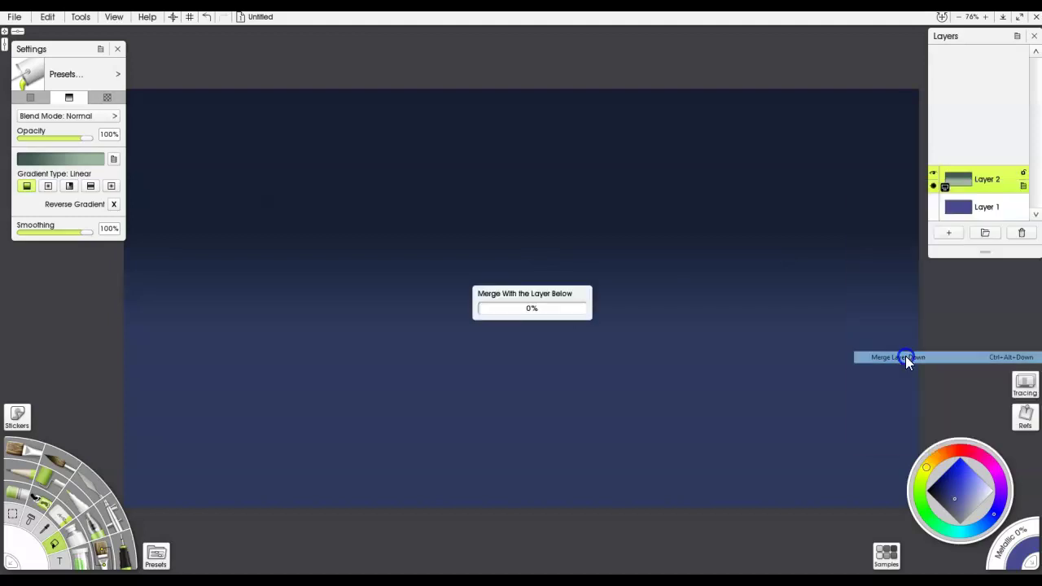
{"action": "left_click", "coordinate": [954, 234]}
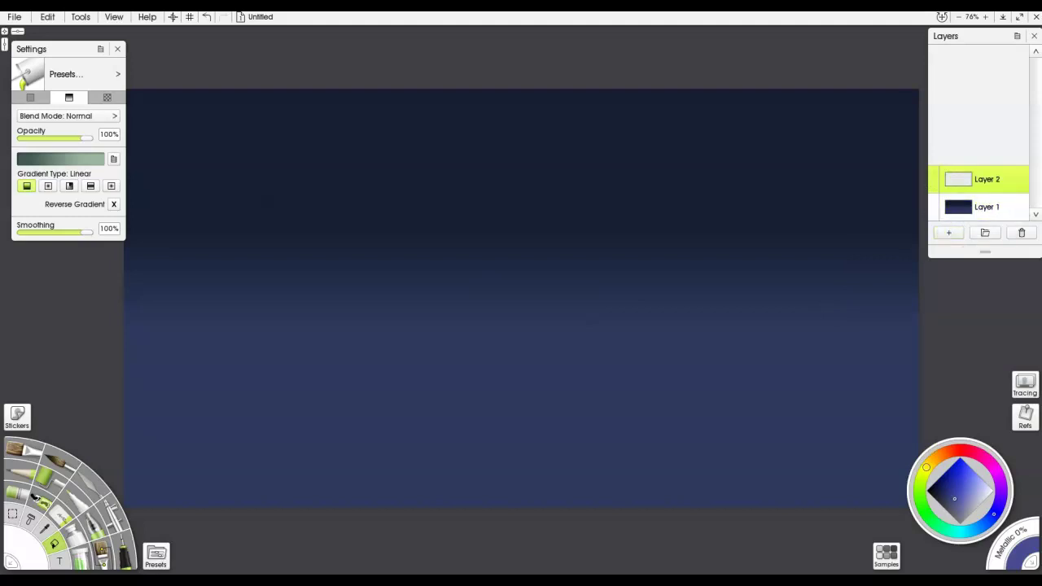
- Paste the star stencil, move it to the middle of the canvas and enlarge it to cover the whole painting
{"action": "key", "text": "ctrl+v"}
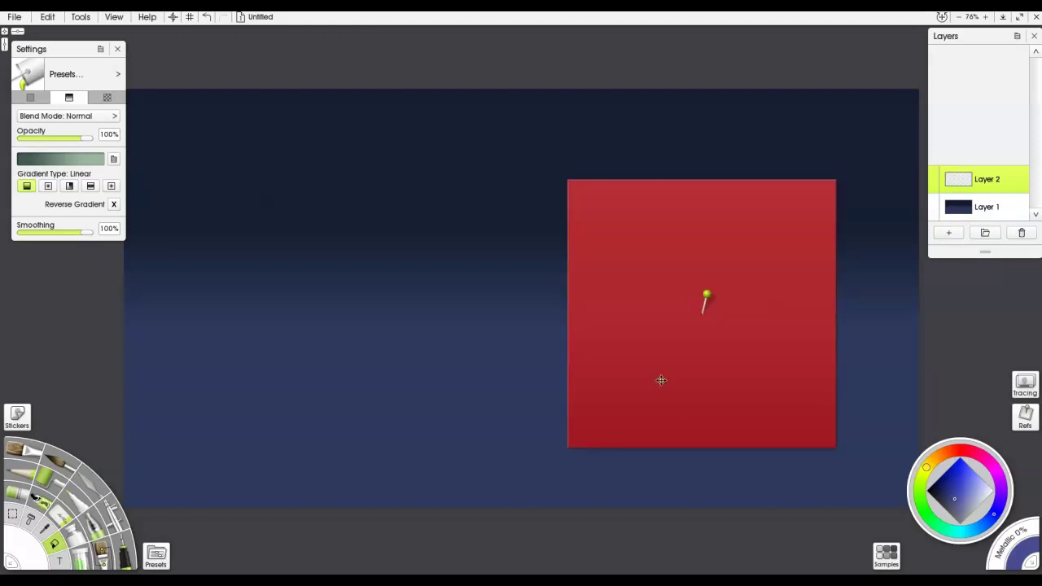
{"action": "left_click_drag", "start_coordinate": [661, 380], "coordinate": [469, 357]}
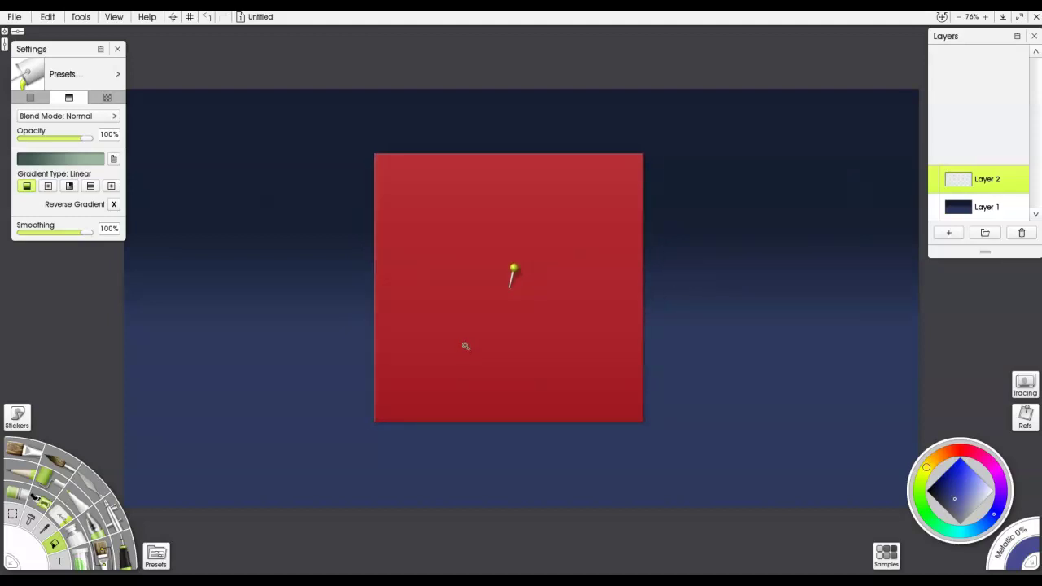
{"action": "left_click_drag", "start_coordinate": [484, 352], "coordinate": [937, 351]}
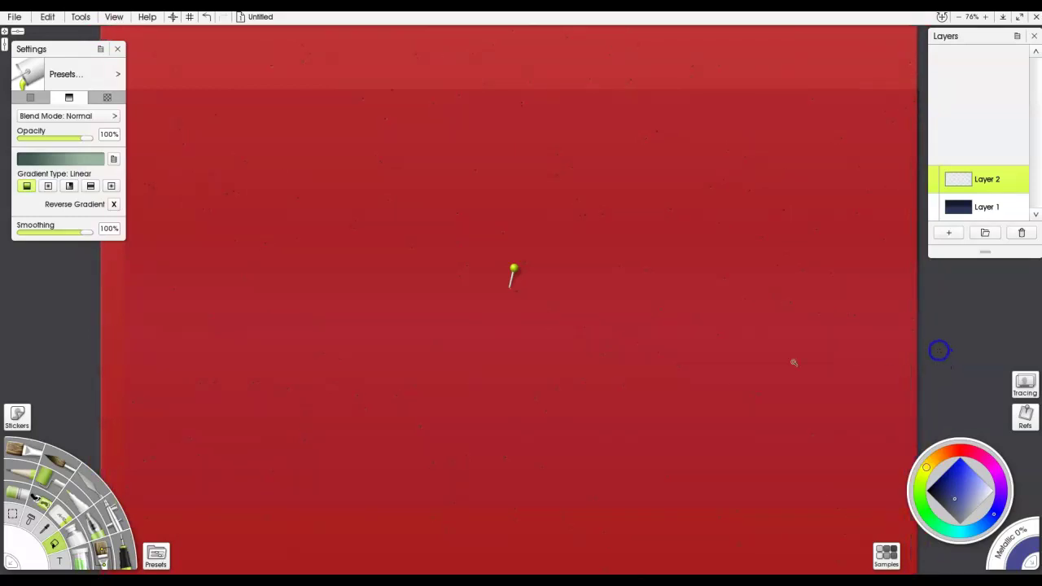
{"action": "left_click_drag", "start_coordinate": [669, 402], "coordinate": [670, 400]}
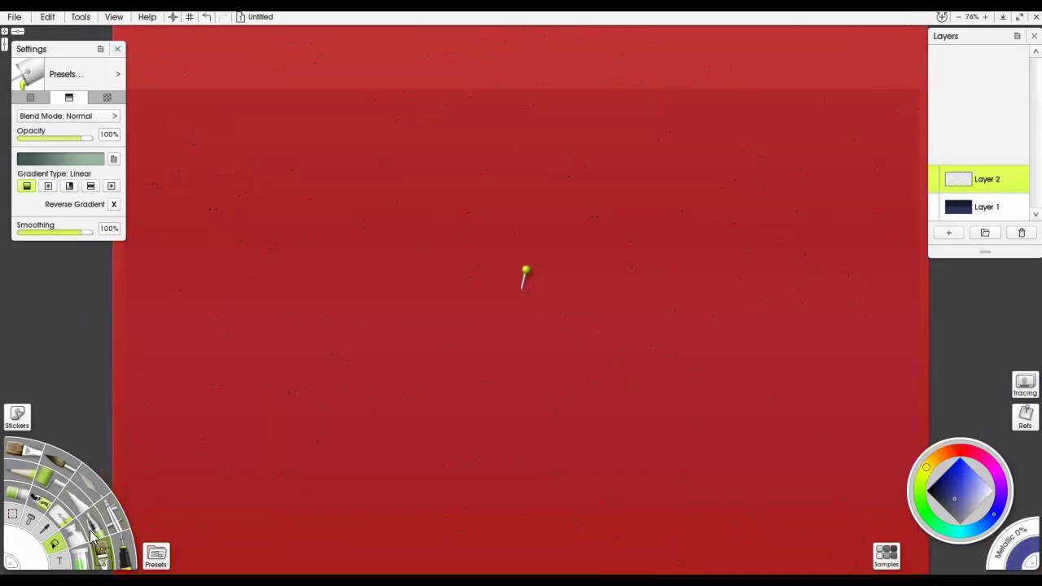
- Roll white paint through the stencil across the whole canvas with the Paint Roller, and remove the stencil
{"action": "left_click", "coordinate": [45, 484]}
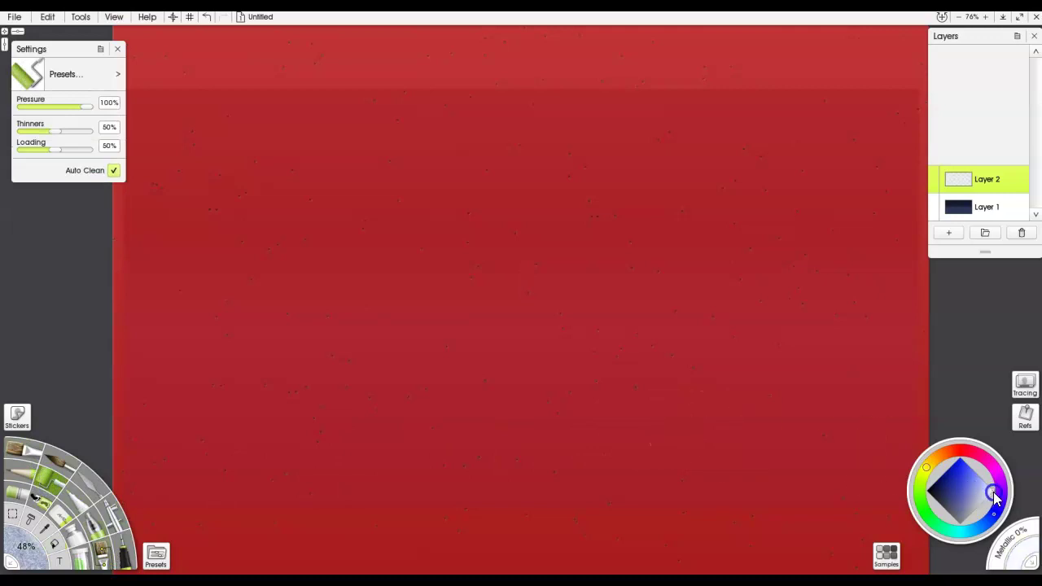
{"action": "left_click_drag", "start_coordinate": [535, 178], "coordinate": [518, 178]}
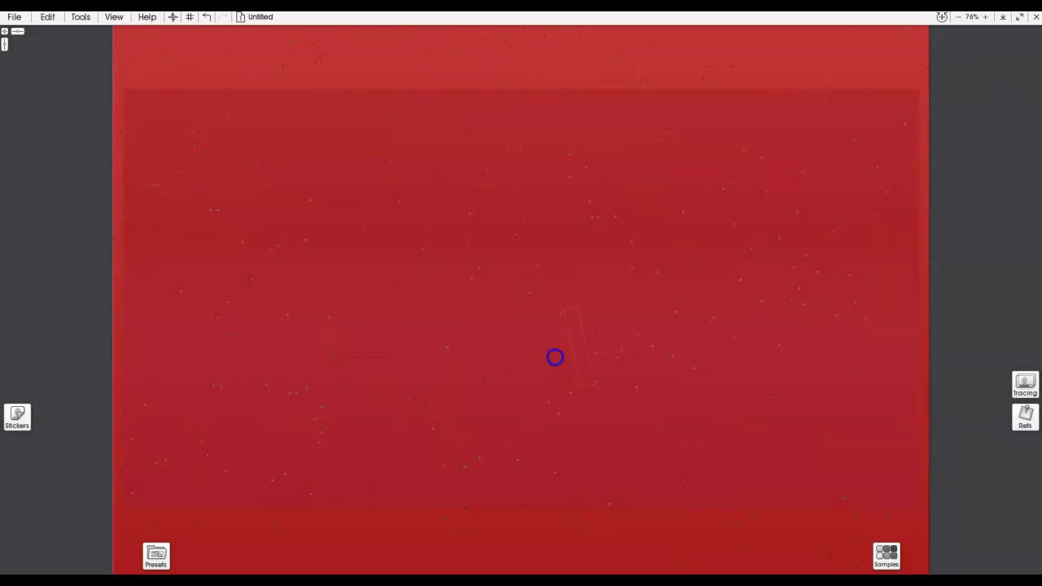
{"action": "key", "text": "Tab"}
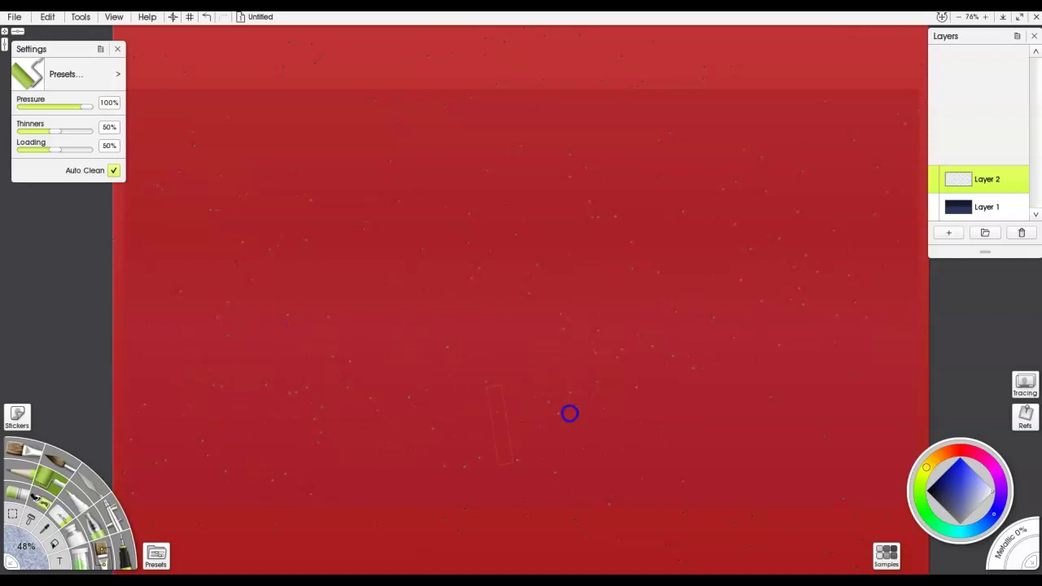
{"action": "key", "text": "ctrl+l"}
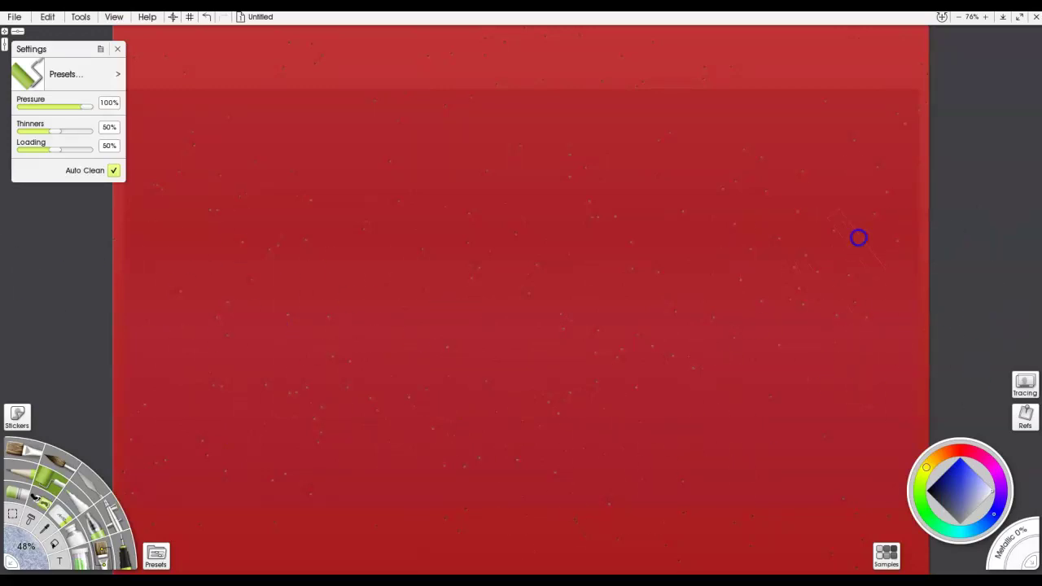
{"action": "key", "text": "ctrl+l"}
{"action": "right_click", "coordinate": [324, 135]}
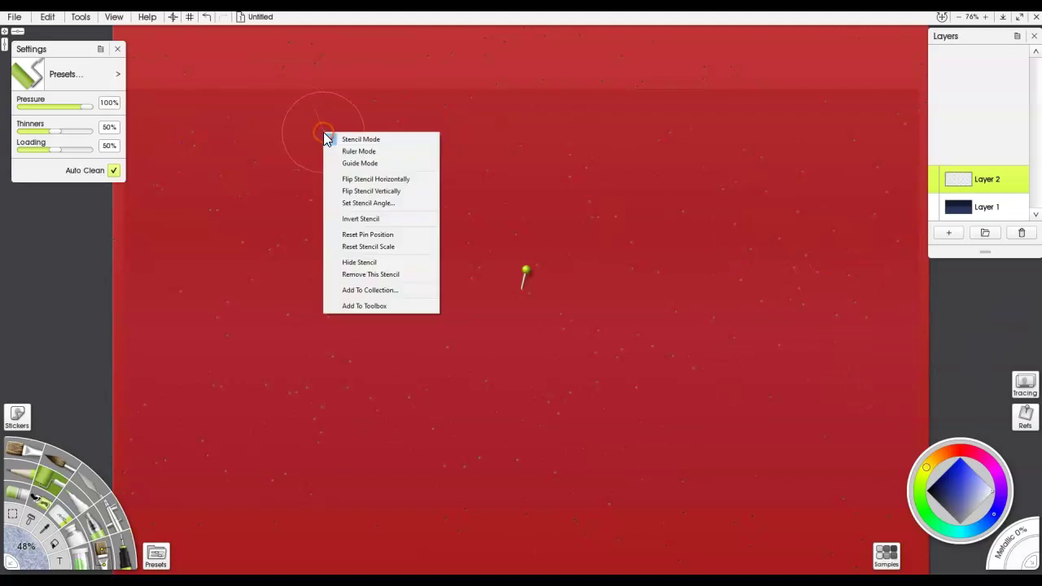
{"action": "left_click", "coordinate": [366, 274]}
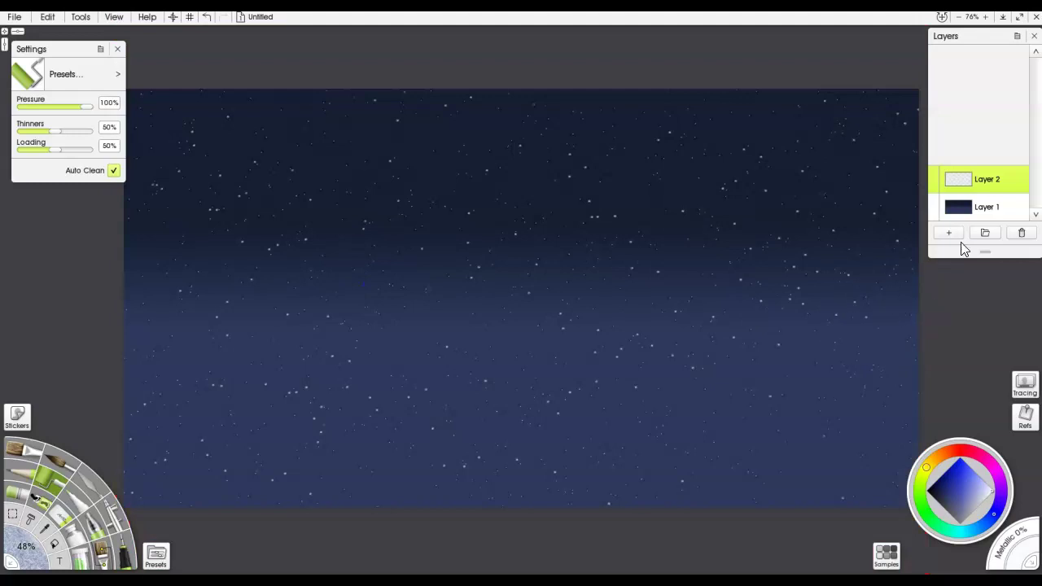
- Rename Layer 2 to "Stars" and duplicate that layer
{"action": "left_click", "coordinate": [981, 181]}
{"action": "left_click", "coordinate": [981, 181]}
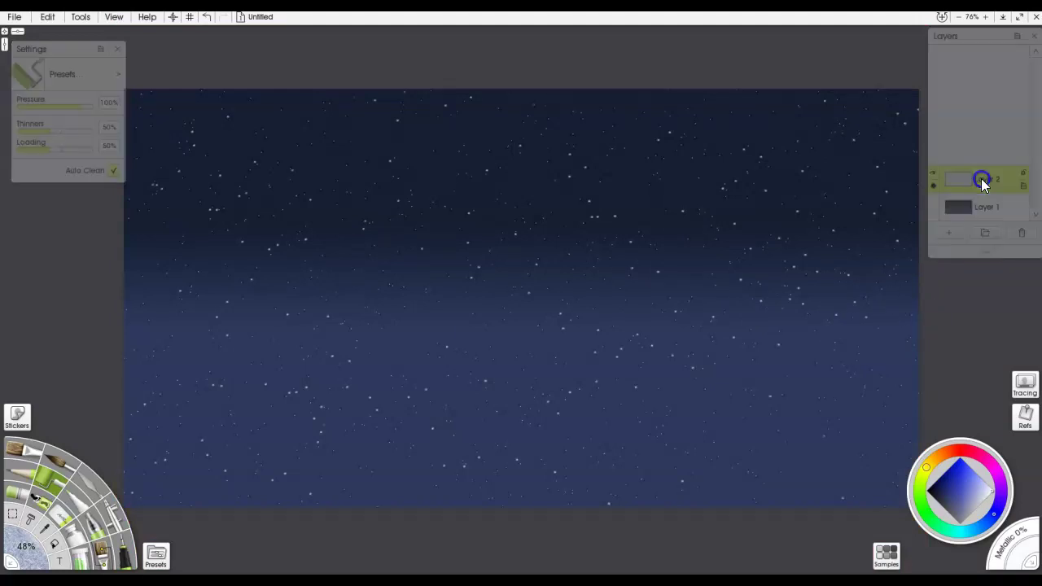
{"action": "type", "text": "Stars"}
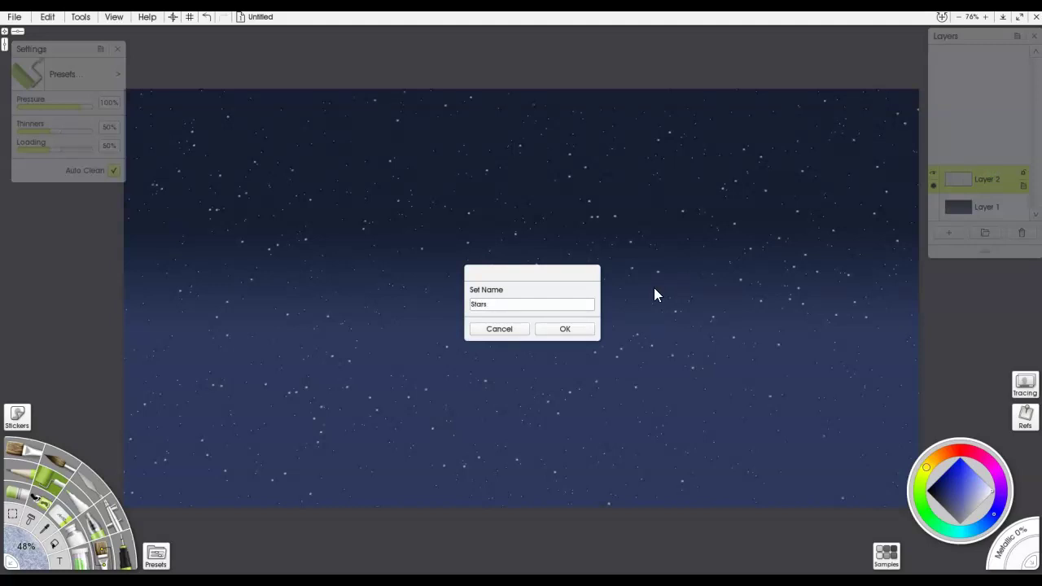
{"action": "key", "text": "Return"}
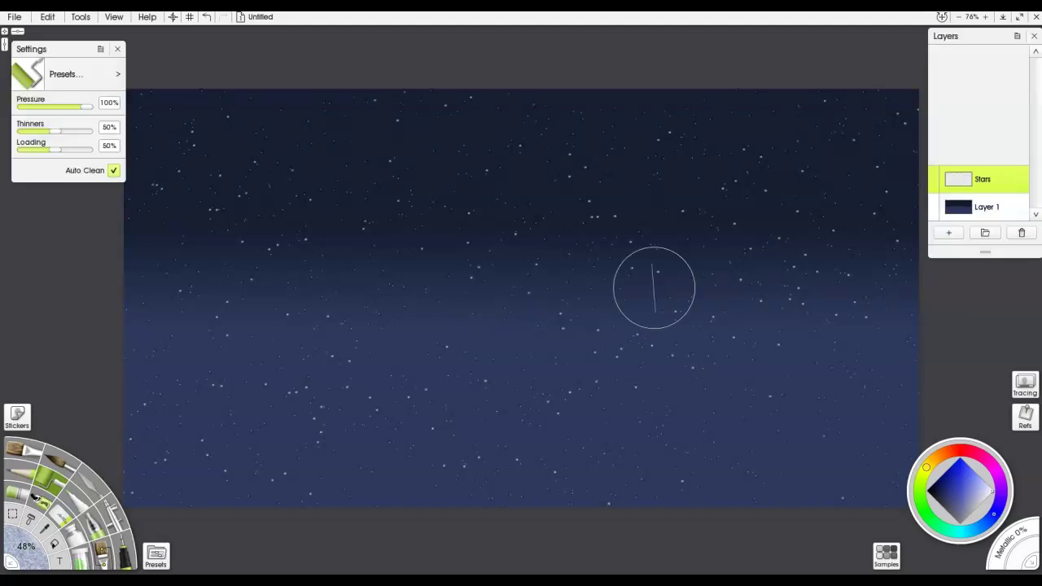
{"action": "right_click", "coordinate": [986, 180]}
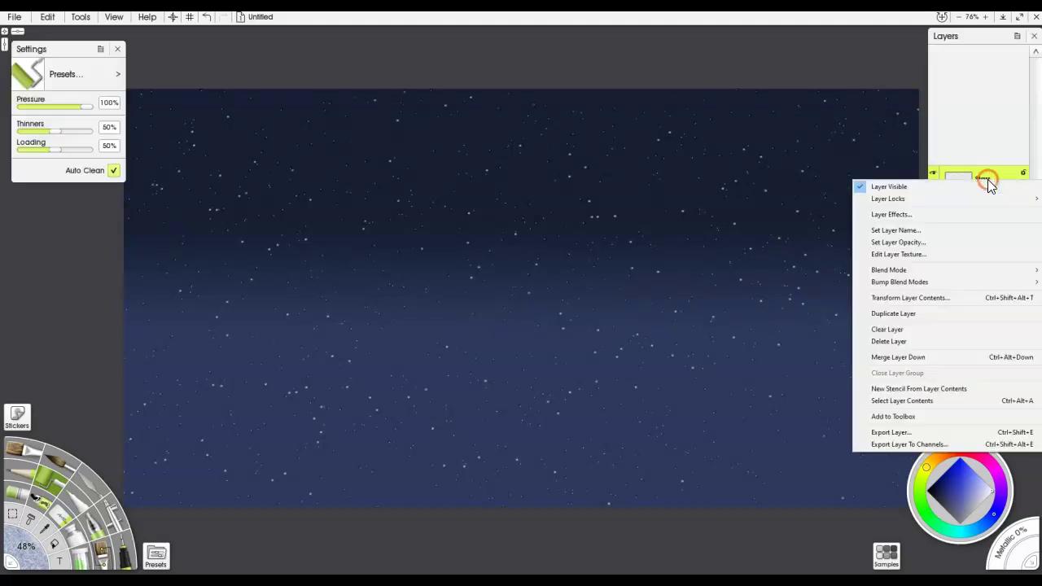
{"action": "left_click", "coordinate": [902, 320]}
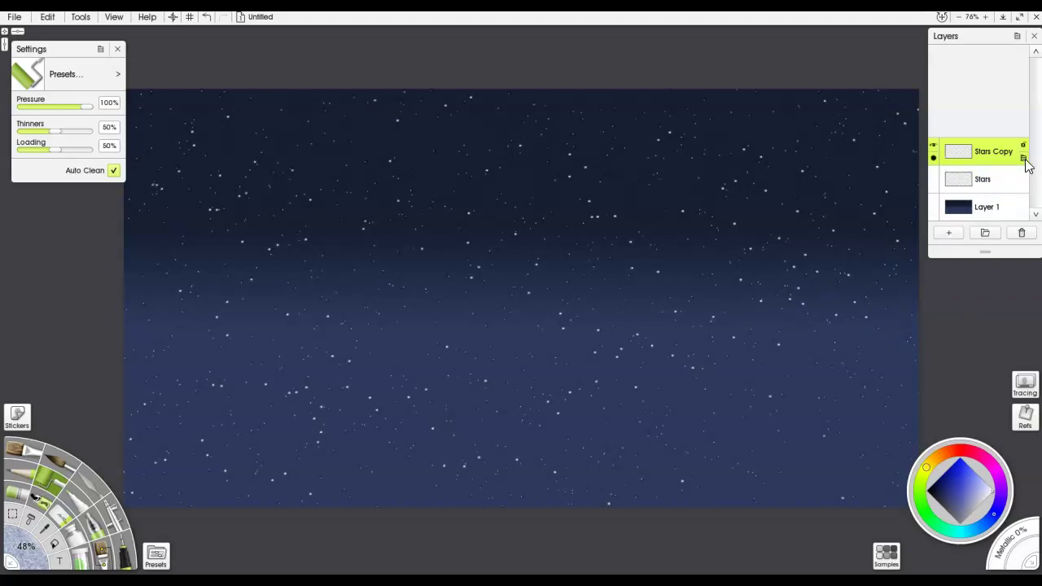
- Transform the contents of the Stars Copy layer to 98% width, 98% height and 1° rotation
{"action": "left_click", "coordinate": [1023, 158]}
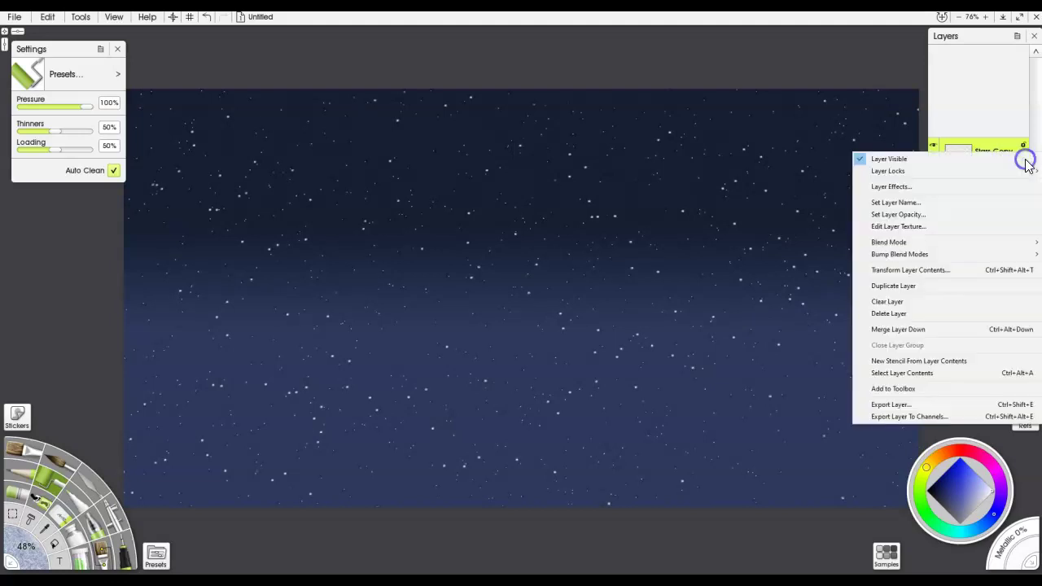
{"action": "left_click", "coordinate": [925, 270]}
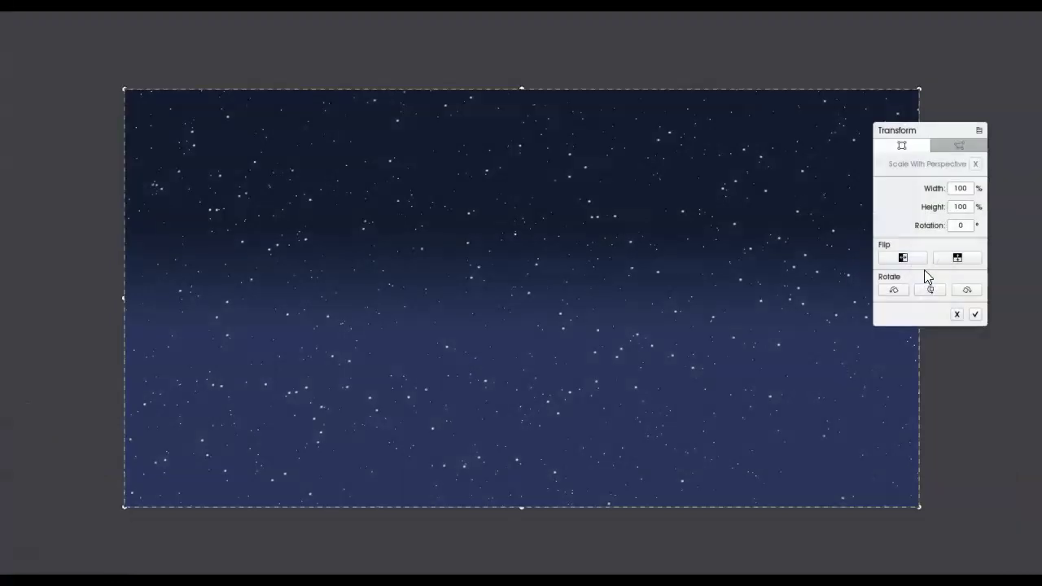
{"action": "double_click", "coordinate": [963, 189]}
{"action": "type", "text": "98"}
{"action": "key", "text": "Tab"}
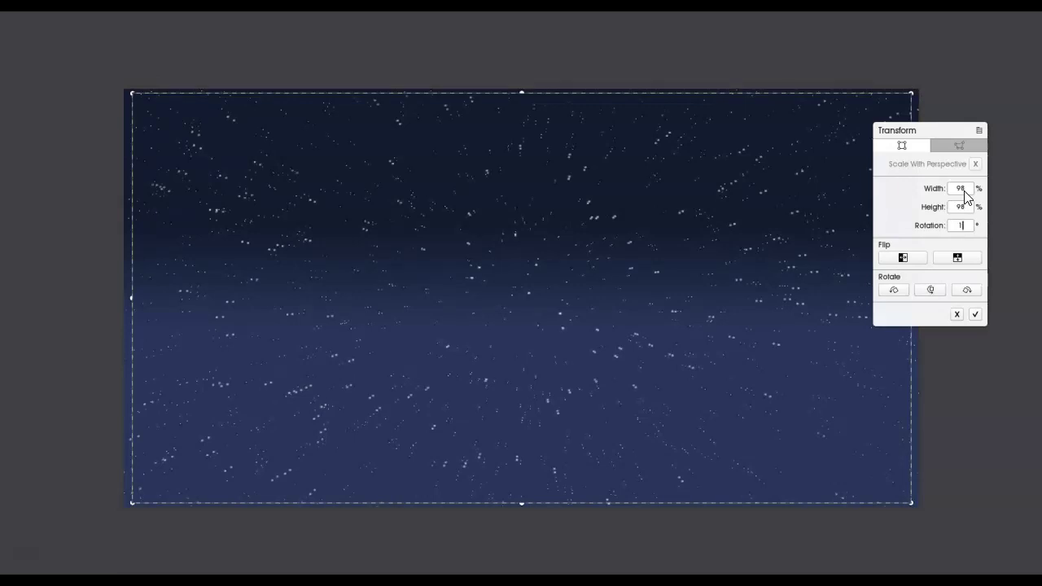
{"action": "left_click", "coordinate": [976, 318]}
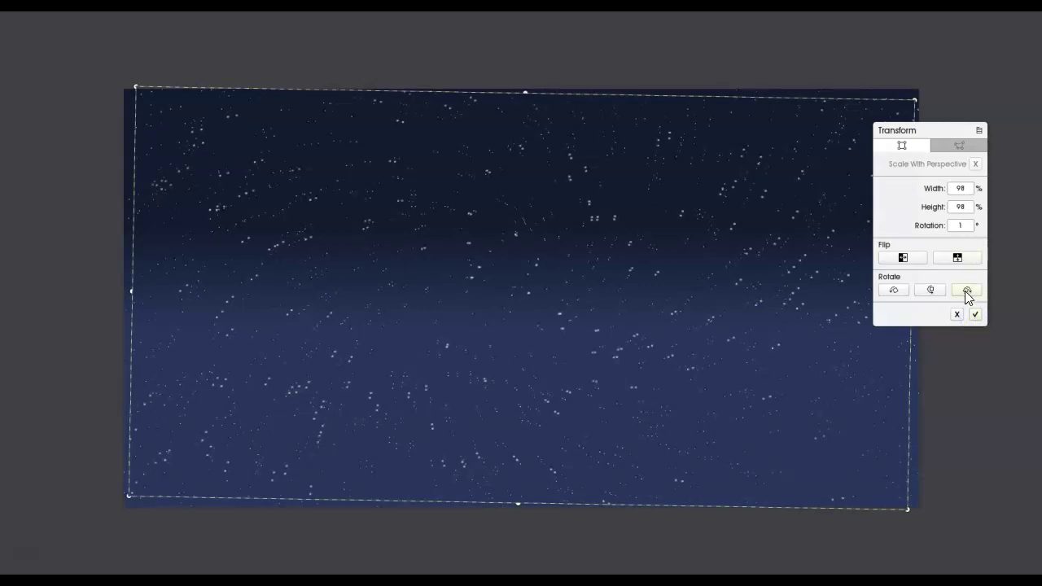
{"action": "left_click", "coordinate": [975, 315]}
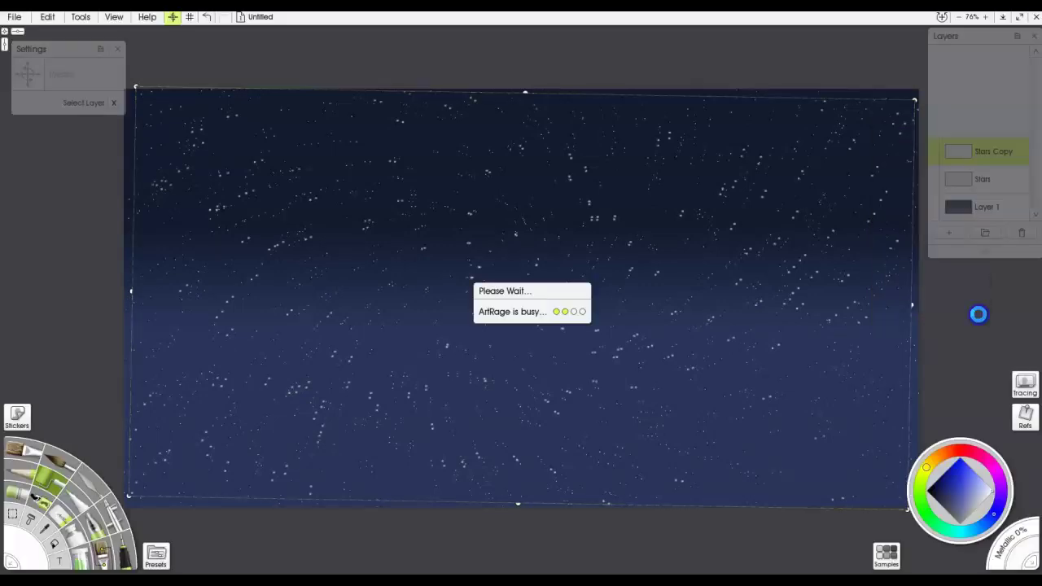
- Duplicate the transformed Stars Copy layer and transform the duplicate to 98% width, 98% height and 1° rotation
{"action": "right_click", "coordinate": [992, 157]}
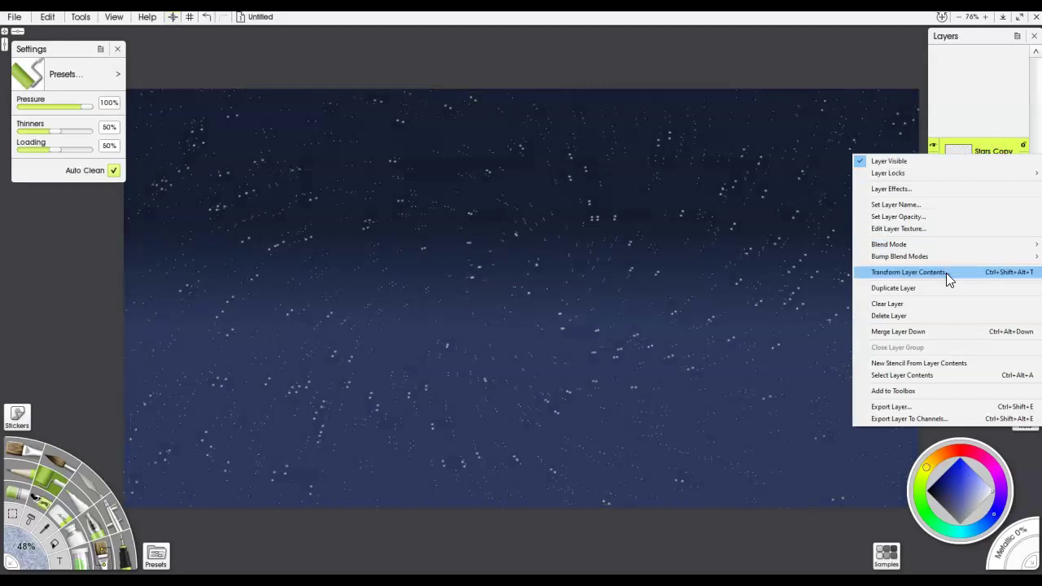
{"action": "left_click", "coordinate": [907, 287]}
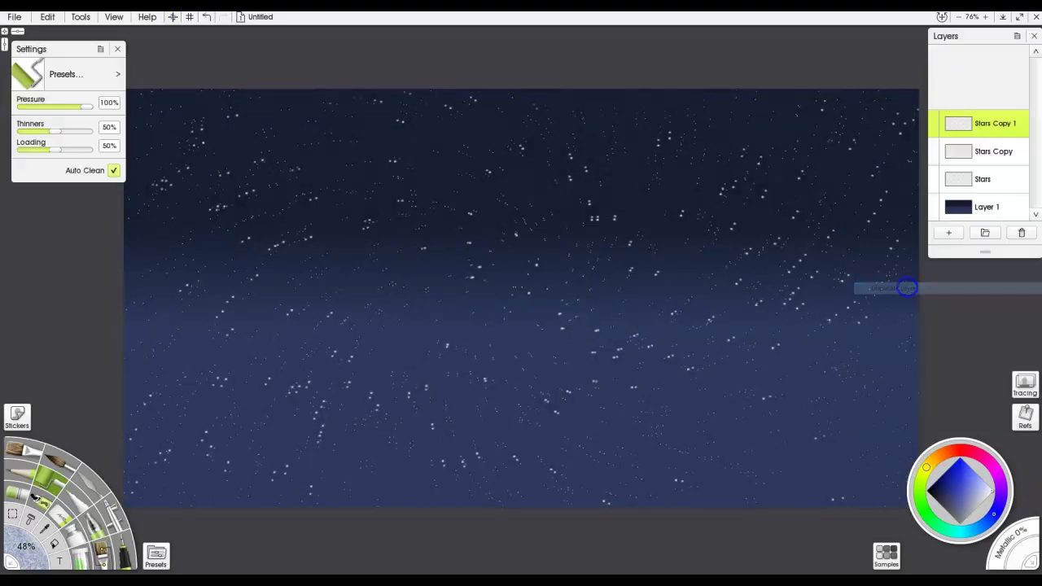
{"action": "key", "text": "ctrl+t"}
{"action": "double_click", "coordinate": [961, 189]}
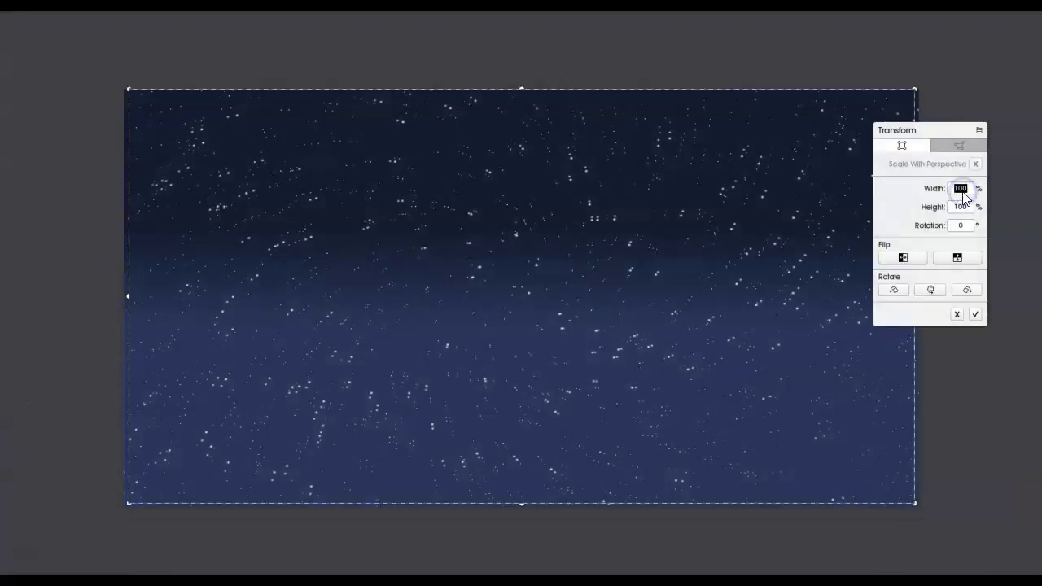
{"action": "type", "text": "98"}
{"action": "key", "text": "Tab"}
{"action": "type", "text": "9"}
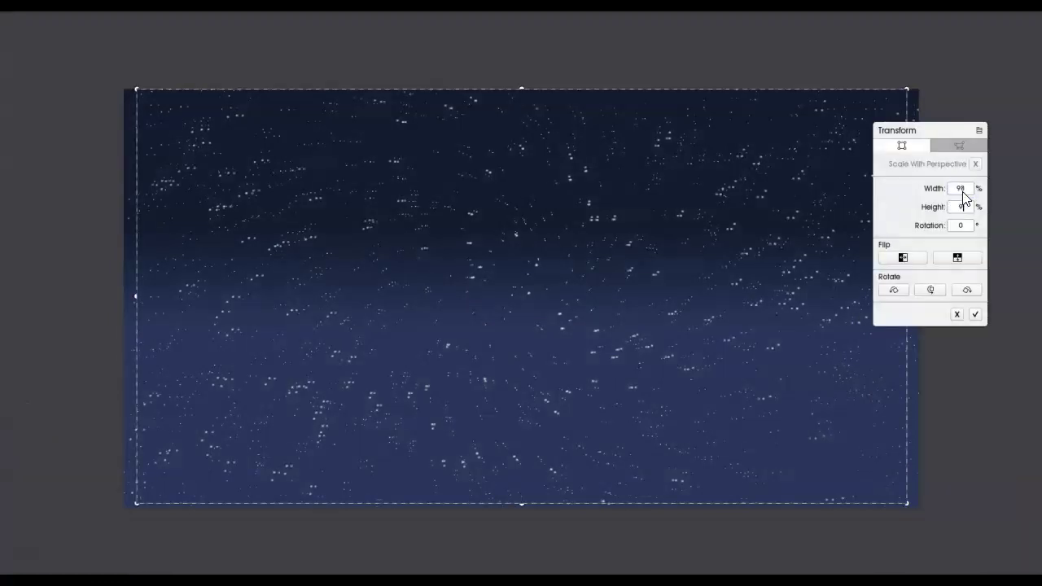
{"action": "type", "text": "8"}
{"action": "key", "text": "Tab"}
{"action": "type", "text": "1"}
{"action": "key", "text": "Return"}
{"action": "key", "text": "Return"}
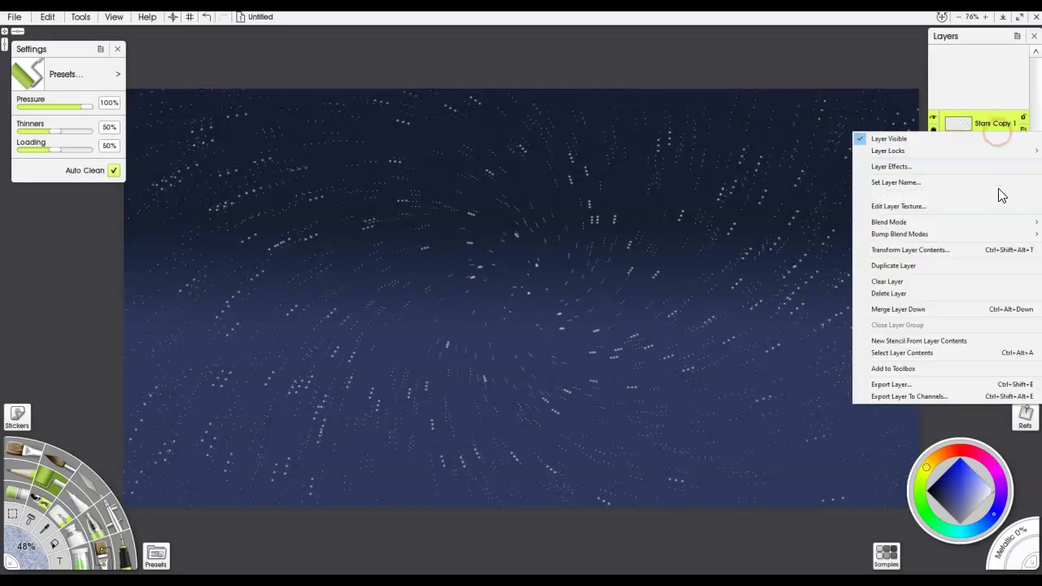
- Duplicate the Stars Copy 1 layer and transform the new copy to 98% width and height with 1° rotation
{"action": "left_click", "coordinate": [956, 267]}
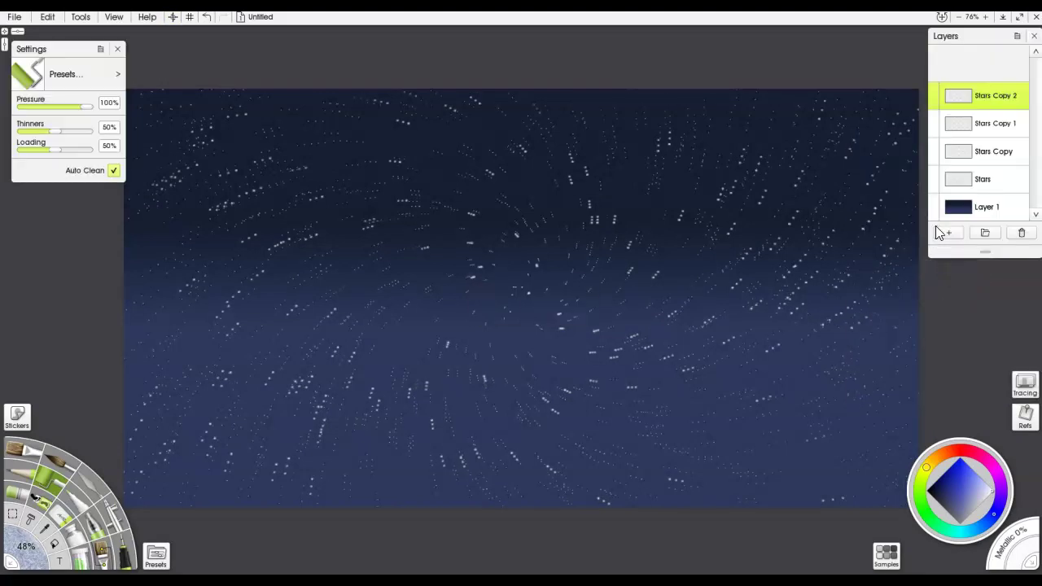
{"action": "key", "text": "ctrl+t"}
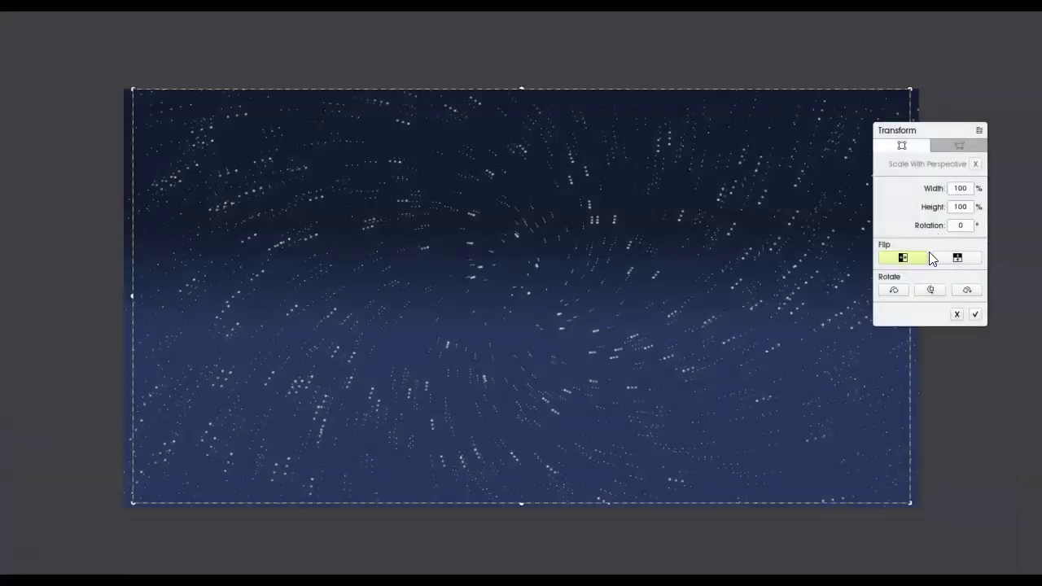
{"action": "double_click", "coordinate": [960, 190]}
{"action": "key", "text": "Tab"}
{"action": "type", "text": "9"}
{"action": "key", "text": "Tab"}
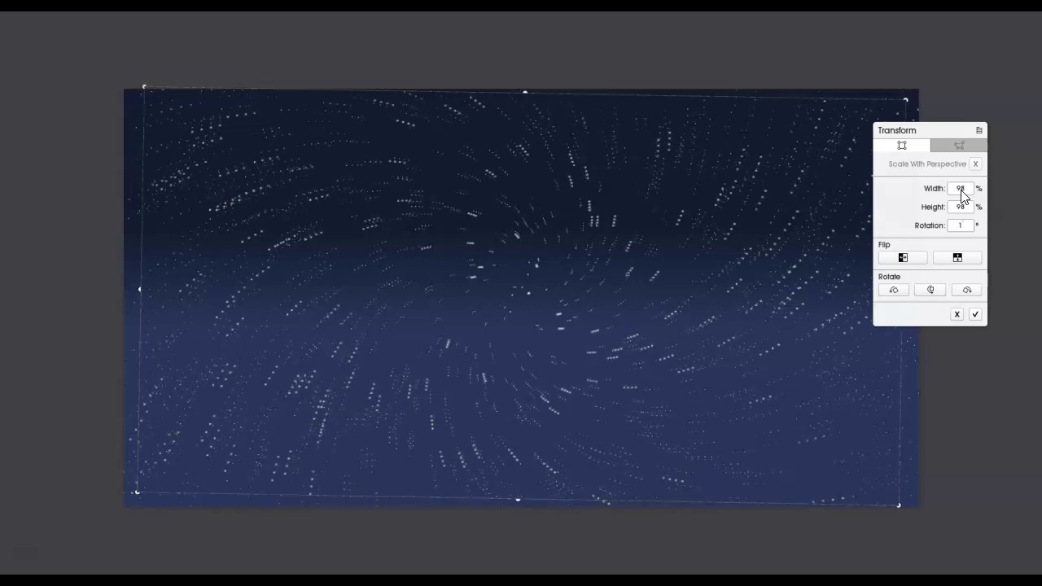
{"action": "key", "text": "Return"}
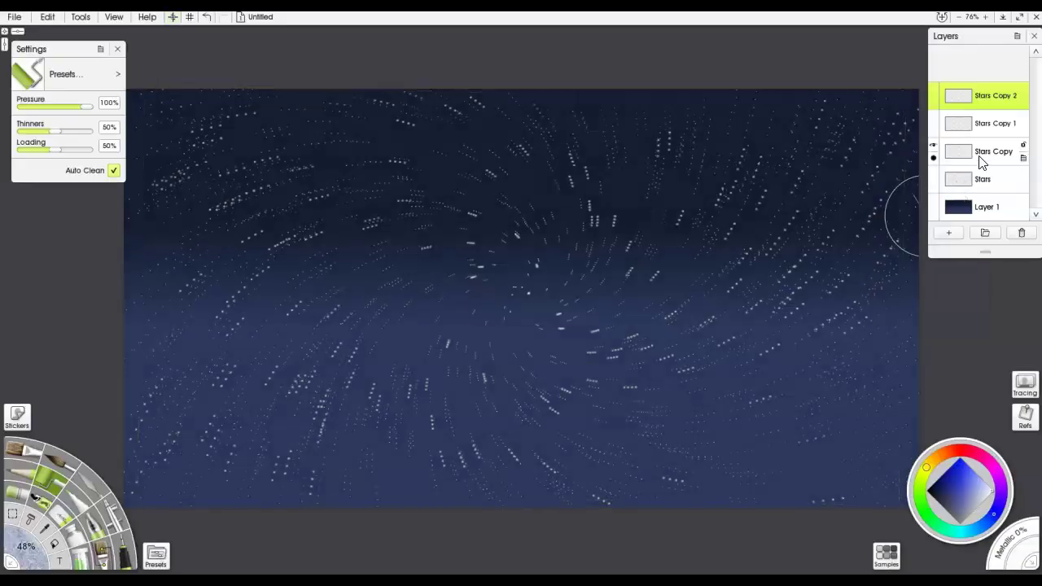
- Duplicate the Stars Copy 2 layer, then scale that duplicate to 98% in width and height and rotate it 1°
{"action": "right_click", "coordinate": [998, 102]}
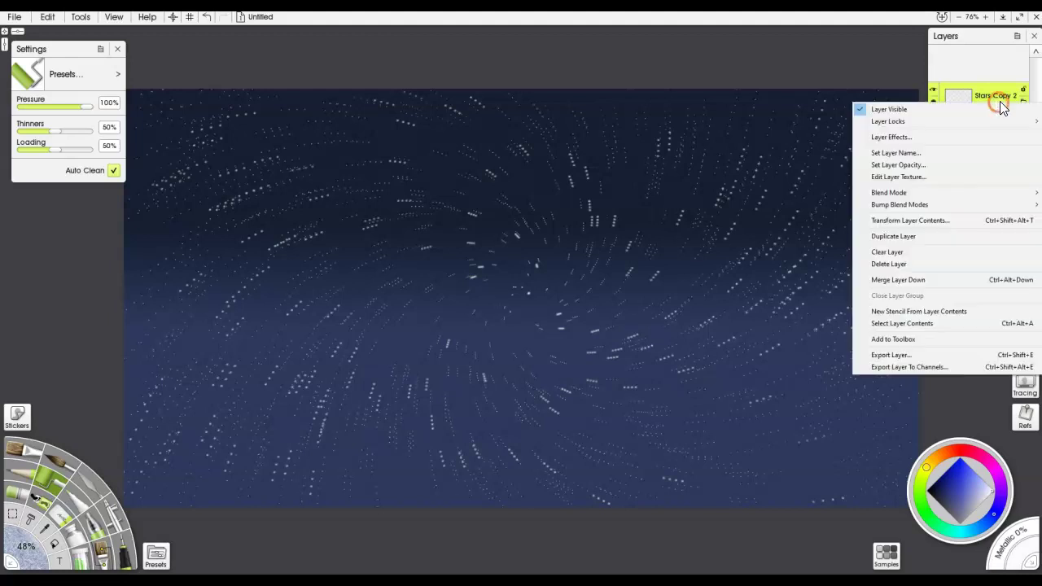
{"action": "left_click", "coordinate": [940, 239]}
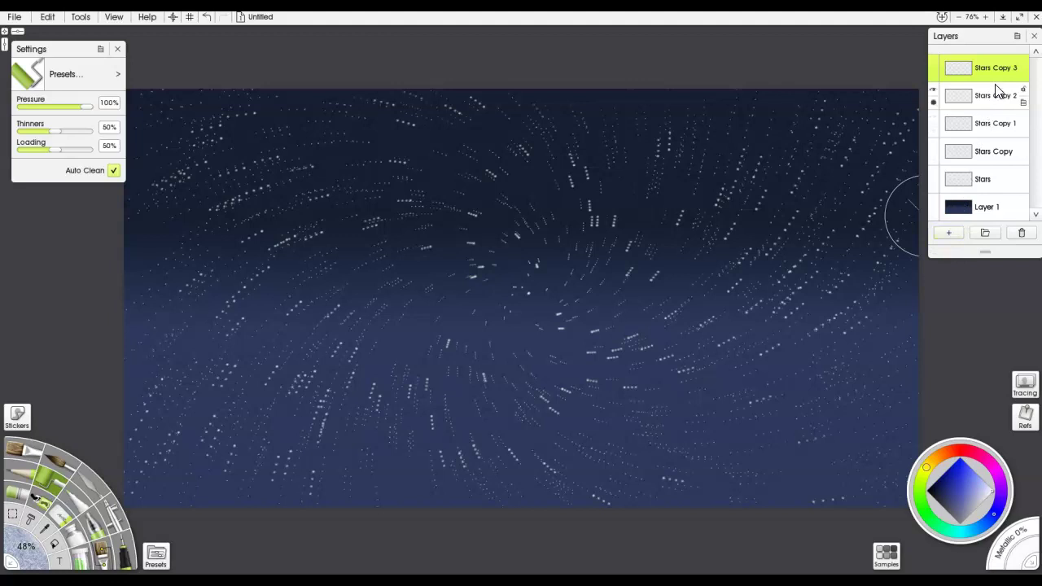
{"action": "right_click", "coordinate": [998, 75]}
{"action": "left_click", "coordinate": [948, 191]}
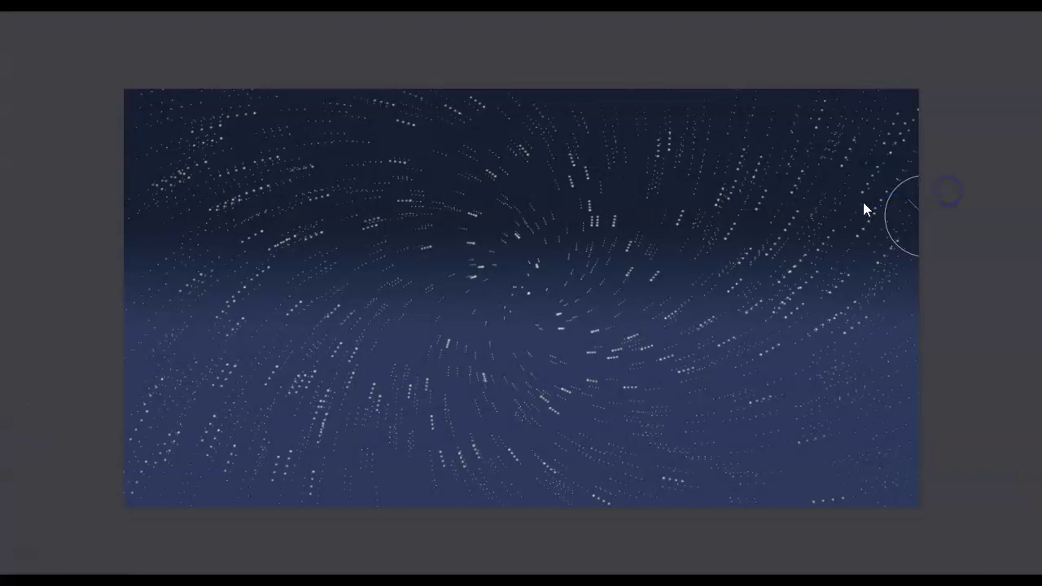
{"action": "double_click", "coordinate": [958, 188]}
{"action": "type", "text": "98"}
{"action": "key", "text": "Tab"}
{"action": "type", "text": "98"}
{"action": "key", "text": "Tab"}
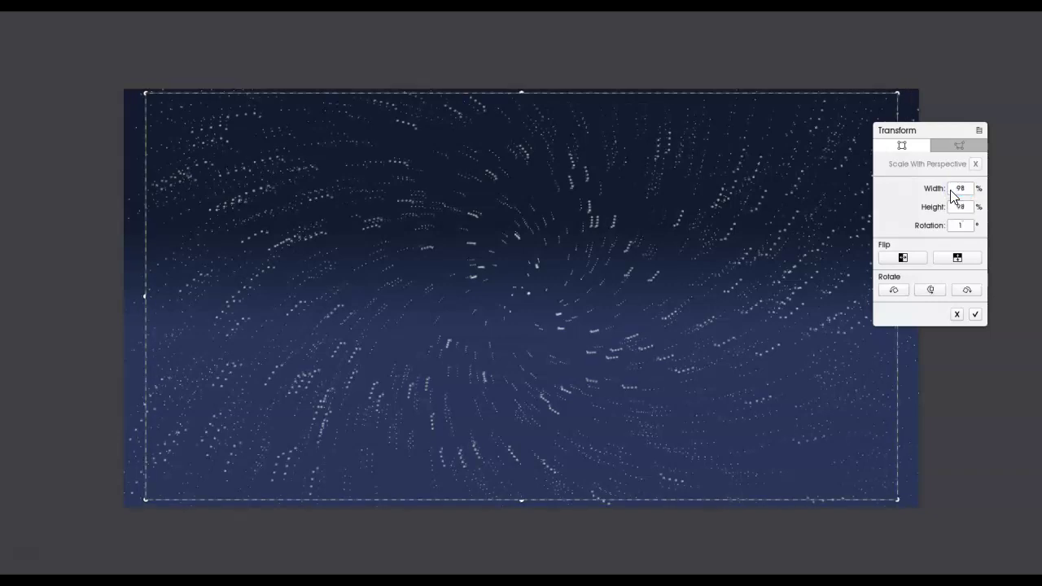
{"action": "key", "text": "Return"}
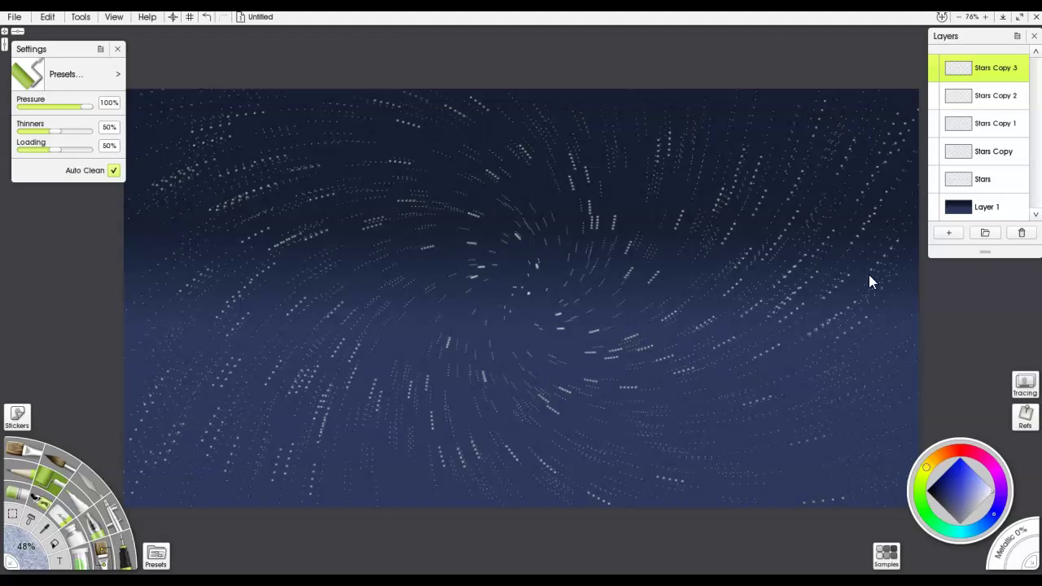
- Merge all star layers into one by hiding Layer 1, merging the visible layers and showing Layer 1 again
{"action": "left_click", "coordinate": [935, 204]}
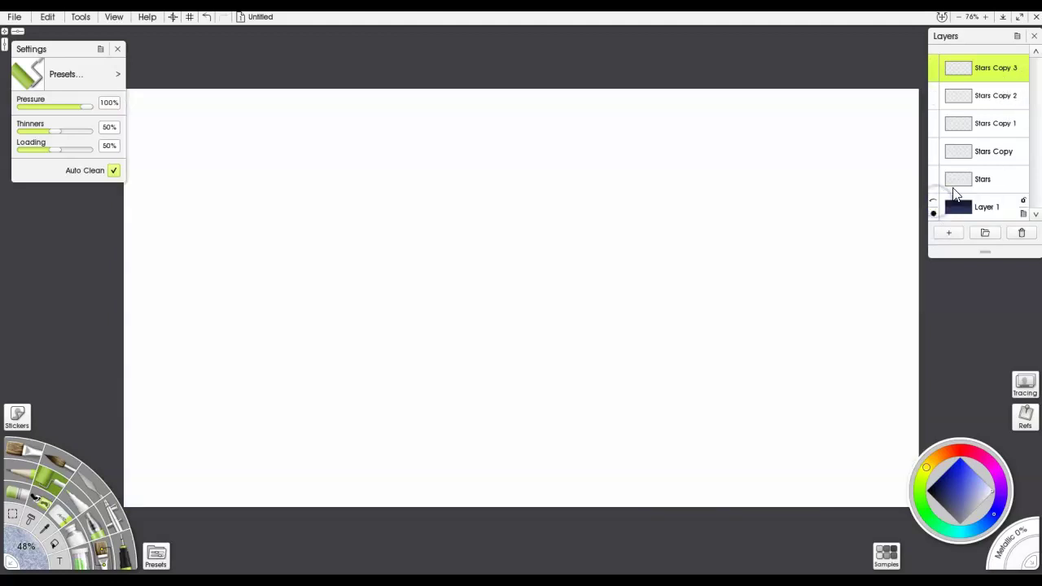
{"action": "left_click", "coordinate": [1016, 37]}
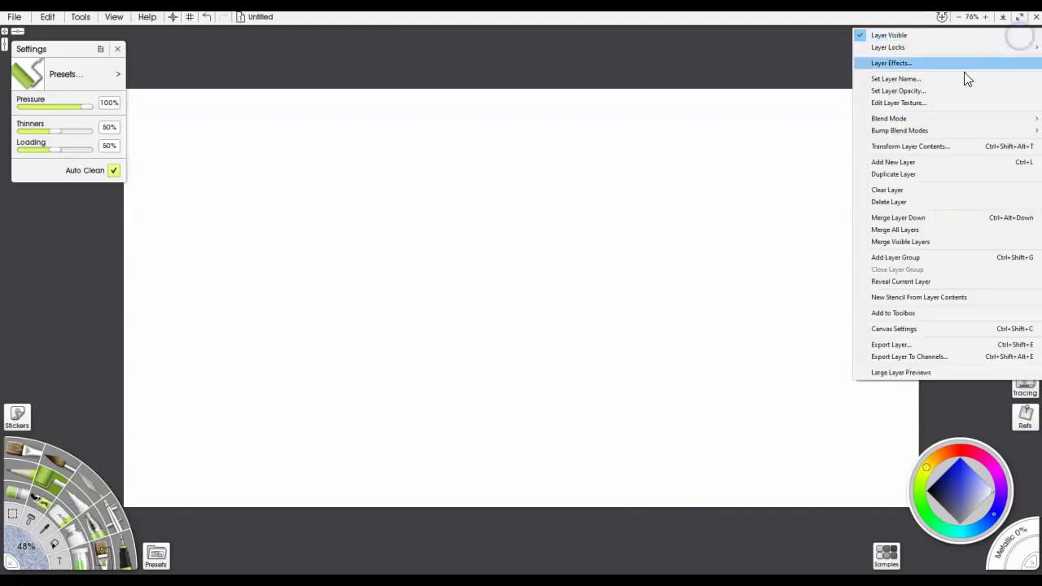
{"action": "left_click", "coordinate": [903, 242]}
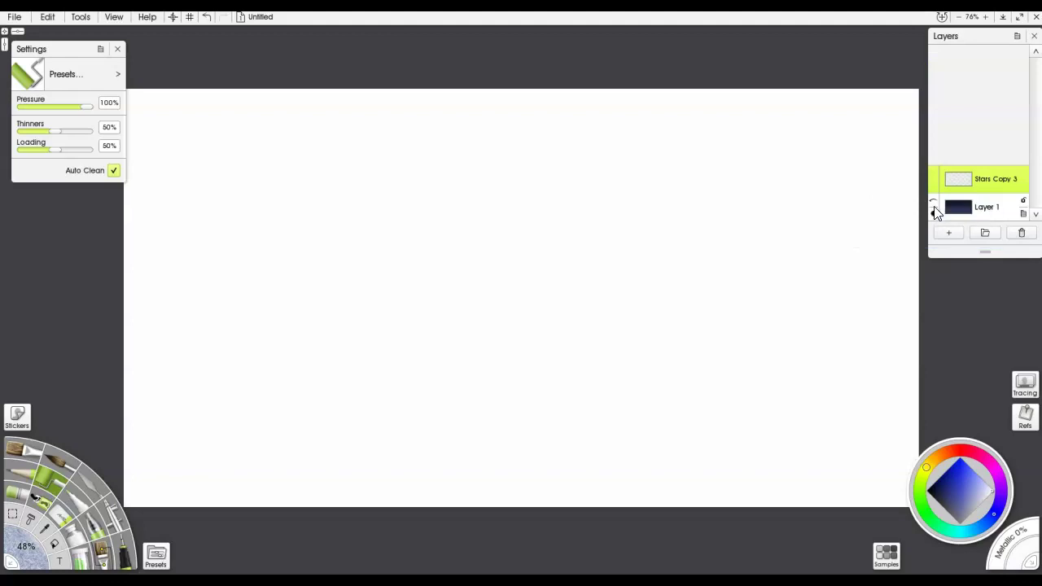
{"action": "left_click", "coordinate": [935, 207]}
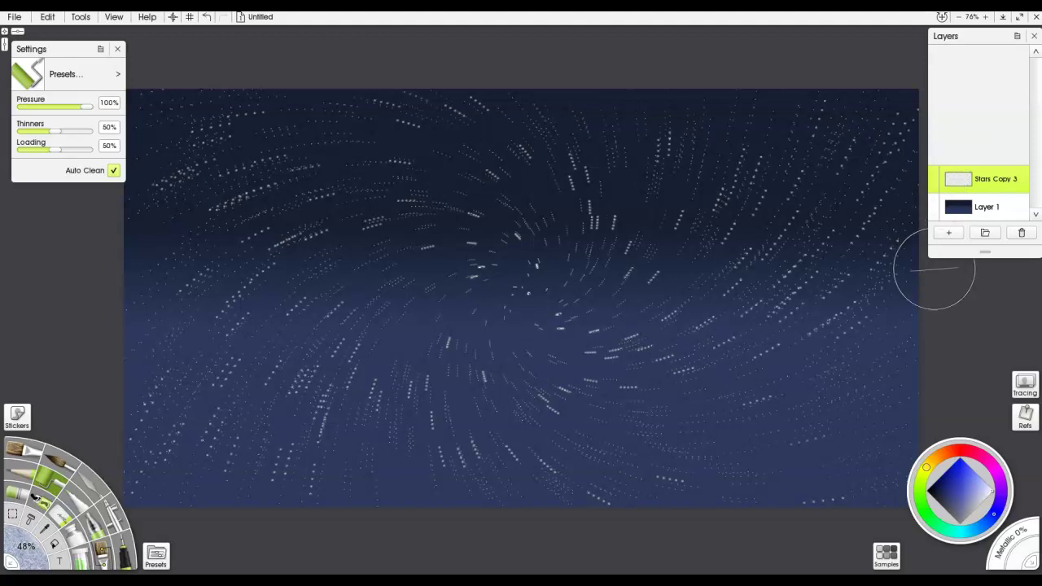
- Spray over the stars on the merged layer with the Fluff Explosion preset and a blue colour, reducing the spray size to 140%
{"action": "left_click", "coordinate": [39, 498]}
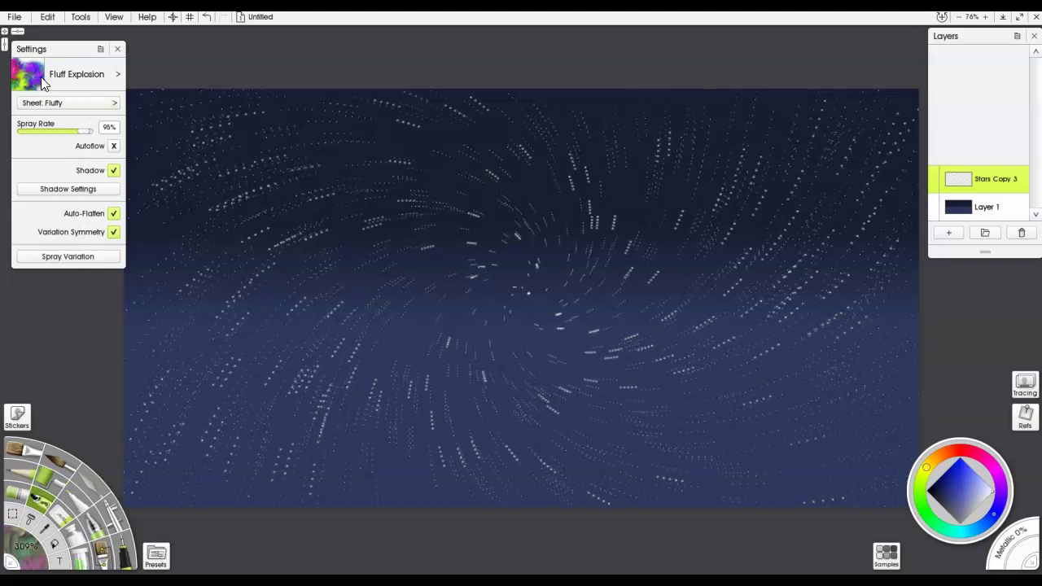
{"action": "left_click", "coordinate": [964, 482]}
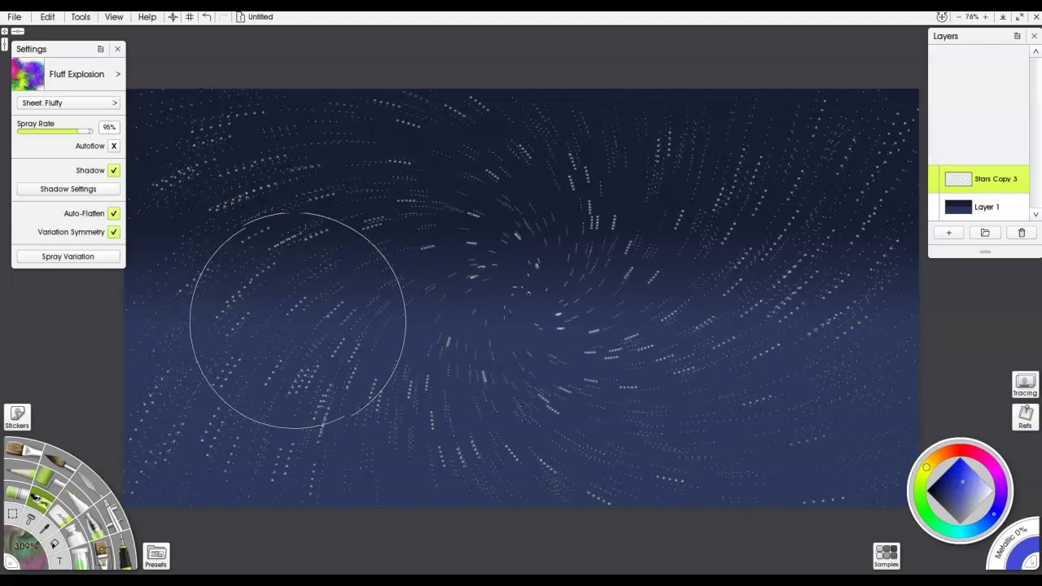
{"action": "left_click_drag", "start_coordinate": [251, 226], "coordinate": [355, 234]}
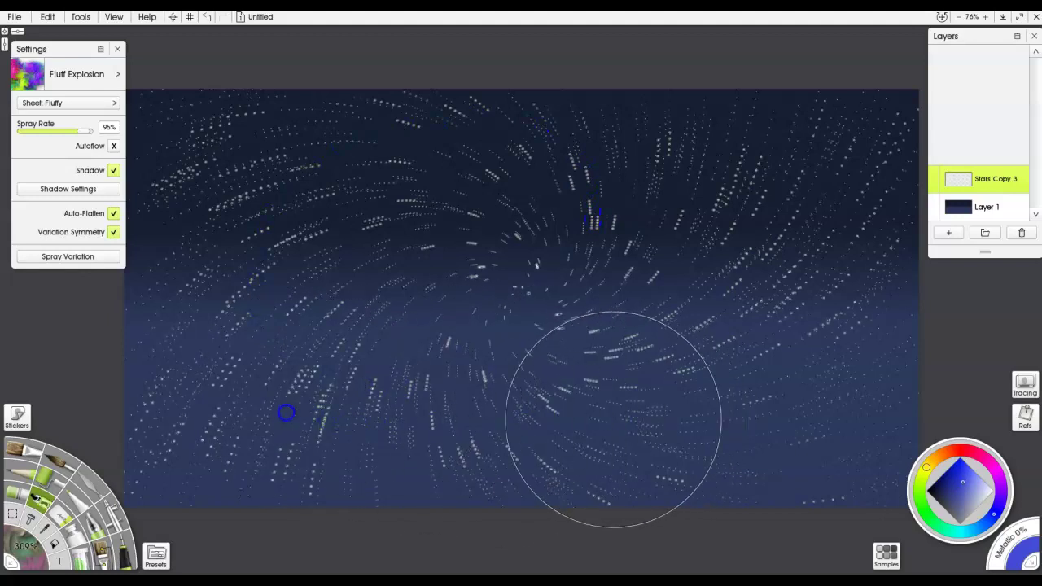
{"action": "key", "text": "bracketleft"}
{"action": "key", "text": "bracketright"}
{"action": "key", "text": "bracketright"}
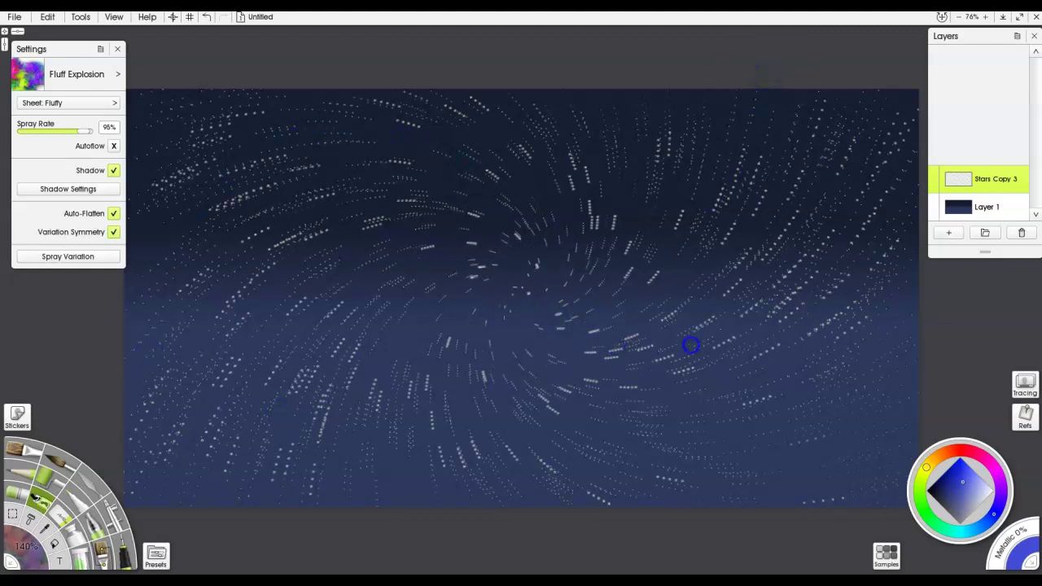
- Duplicate the merged star layer and set the duplicate's blend mode to Color Dodge
{"action": "mouse_move", "coordinate": [985, 187]}
{"action": "left_click", "coordinate": [1023, 185]}
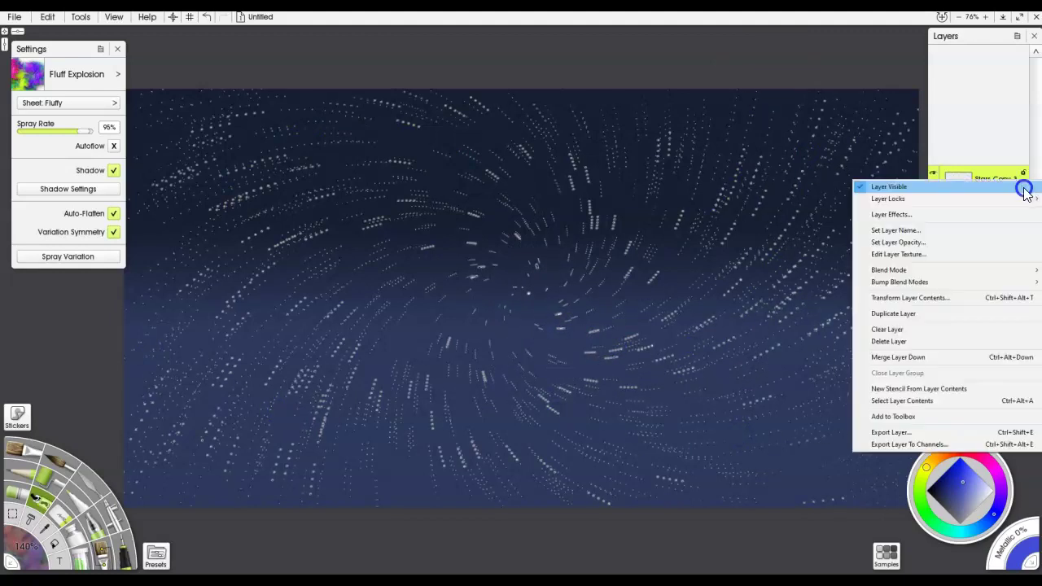
{"action": "left_click", "coordinate": [905, 314]}
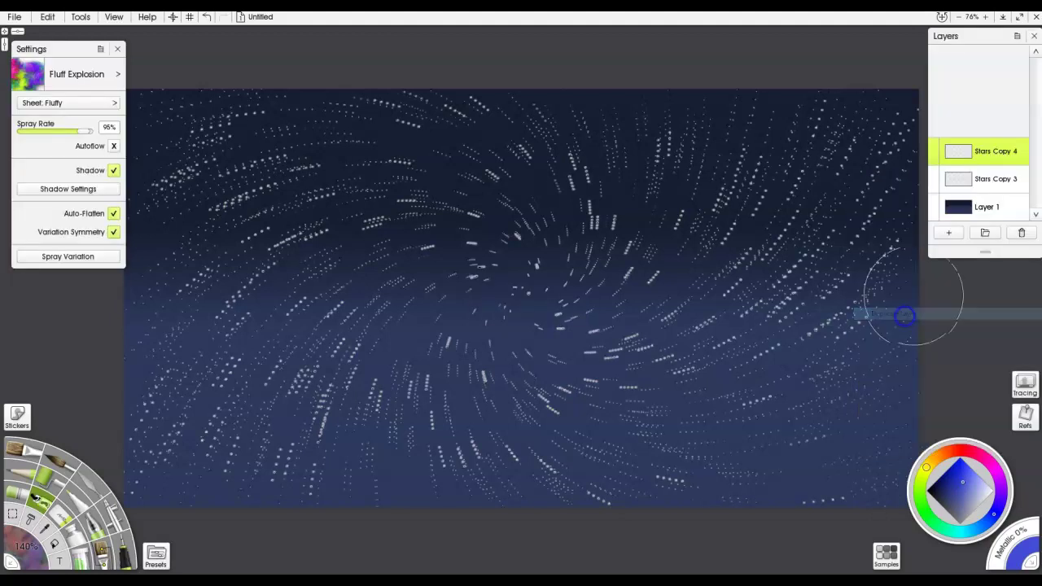
{"action": "left_click", "coordinate": [1024, 159]}
{"action": "left_click", "coordinate": [877, 243]}
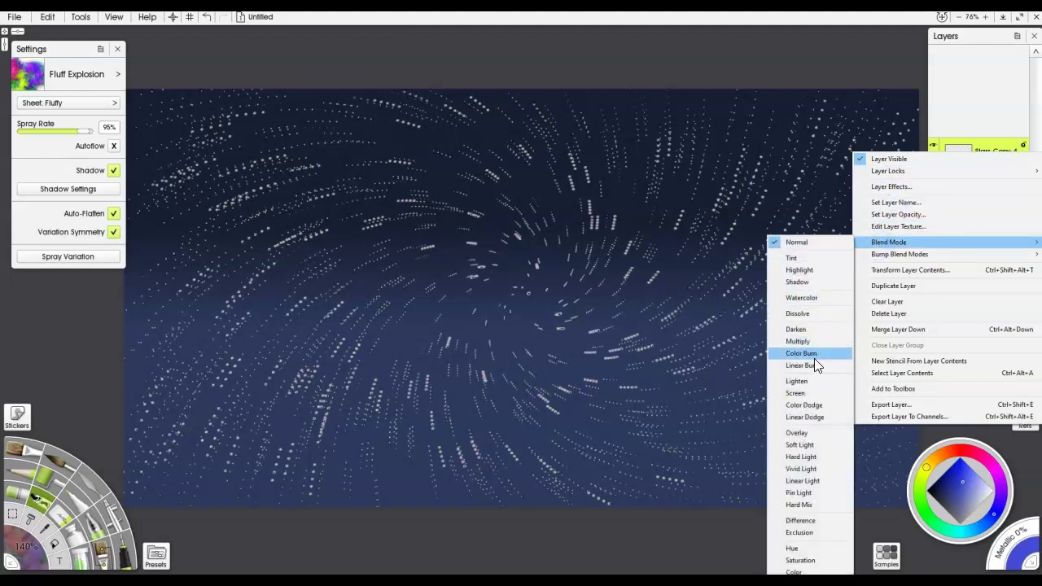
{"action": "left_click", "coordinate": [806, 407]}
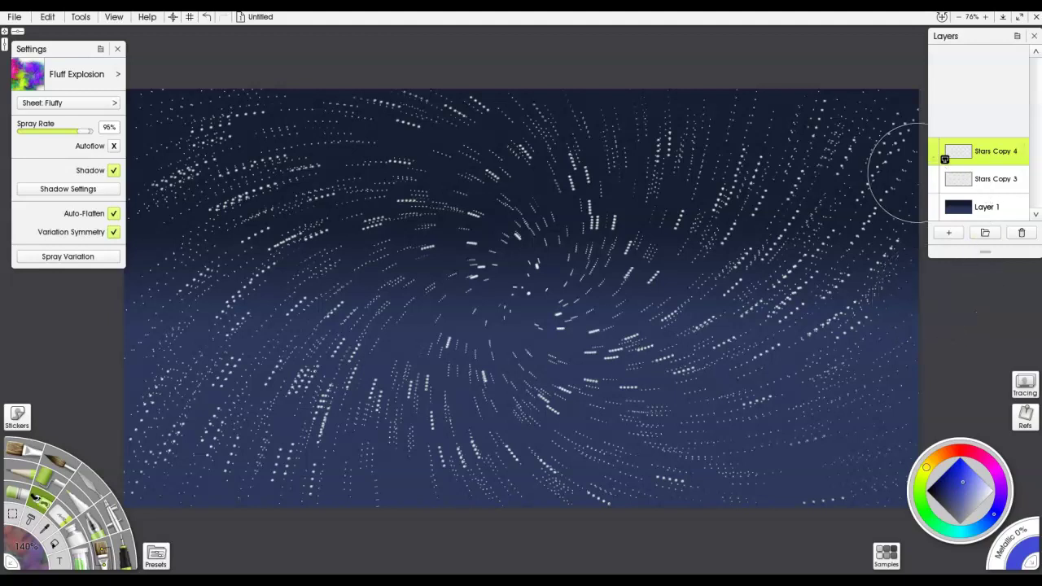
- Undo a trial Fluff Explosion stroke on the Color Dodge layer and spray over its stars at a smaller size
{"action": "mouse_move", "coordinate": [709, 274]}
{"action": "left_mouse_down"}
{"action": "mouse_move", "coordinate": [753, 242]}
{"action": "mouse_move", "coordinate": [754, 200]}
{"action": "mouse_move", "coordinate": [640, 276]}
{"action": "left_mouse_up"}
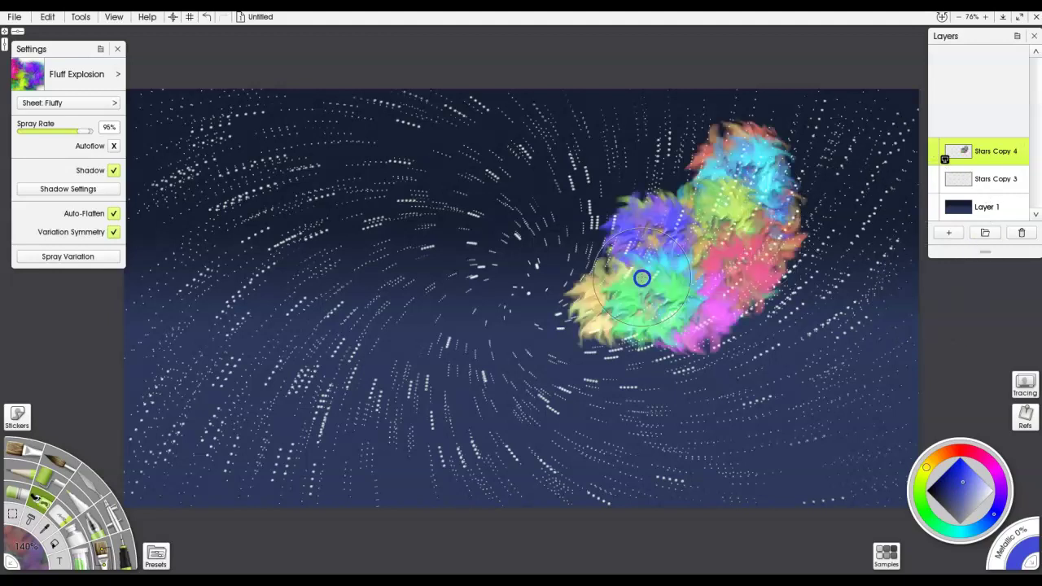
{"action": "key", "text": "ctrl+z"}
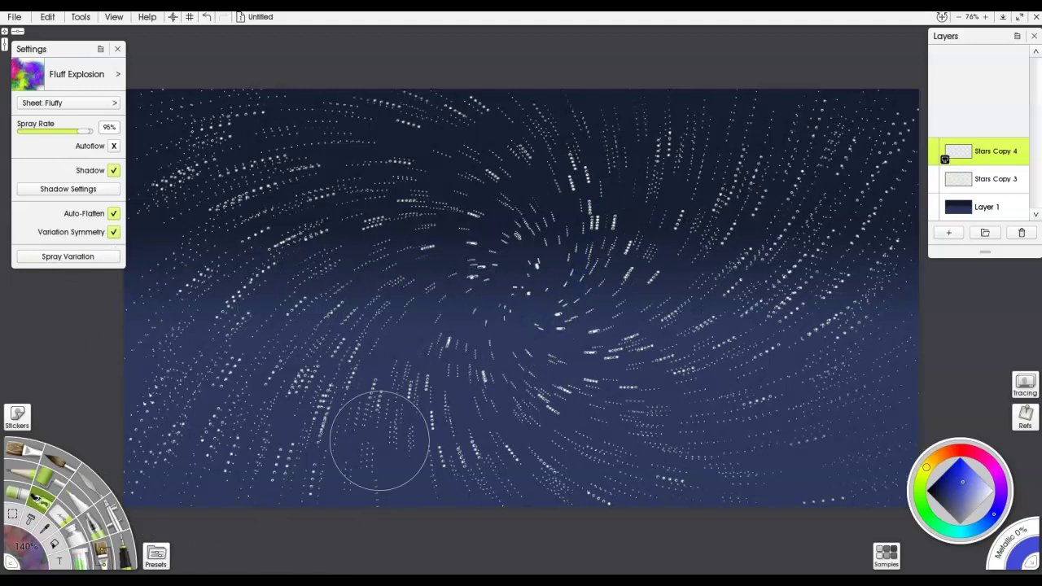
{"action": "mouse_move", "coordinate": [419, 437]}
{"action": "left_mouse_down"}
{"action": "mouse_move", "coordinate": [321, 443]}
{"action": "mouse_move", "coordinate": [356, 442]}
{"action": "mouse_move", "coordinate": [364, 421]}
{"action": "left_mouse_up"}
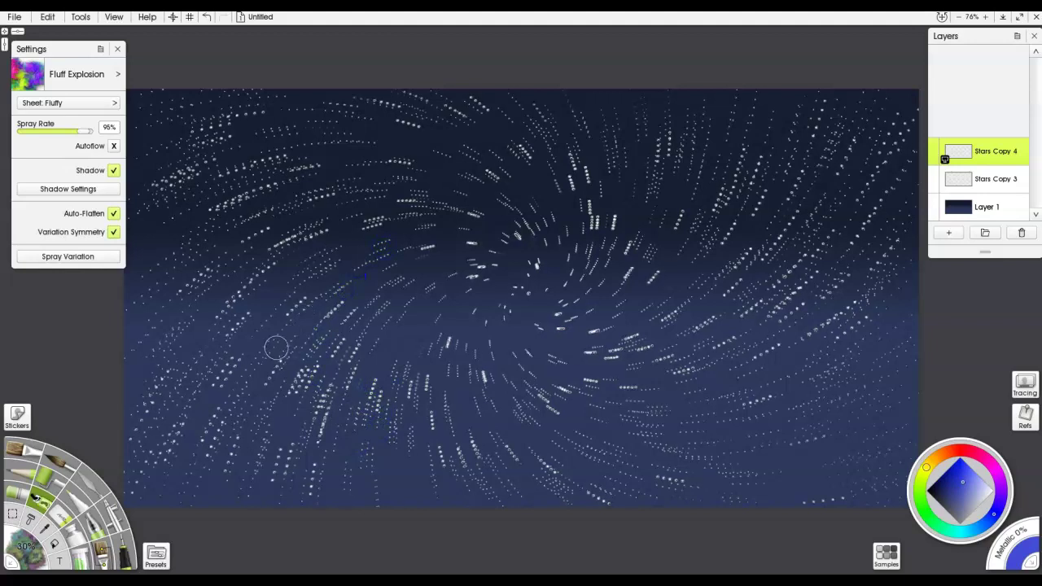
- Lock the transparency of the Stars Copy 4 layer and spray over its central stars with the Fluff Explosion preset
{"action": "left_click", "coordinate": [1024, 158]}
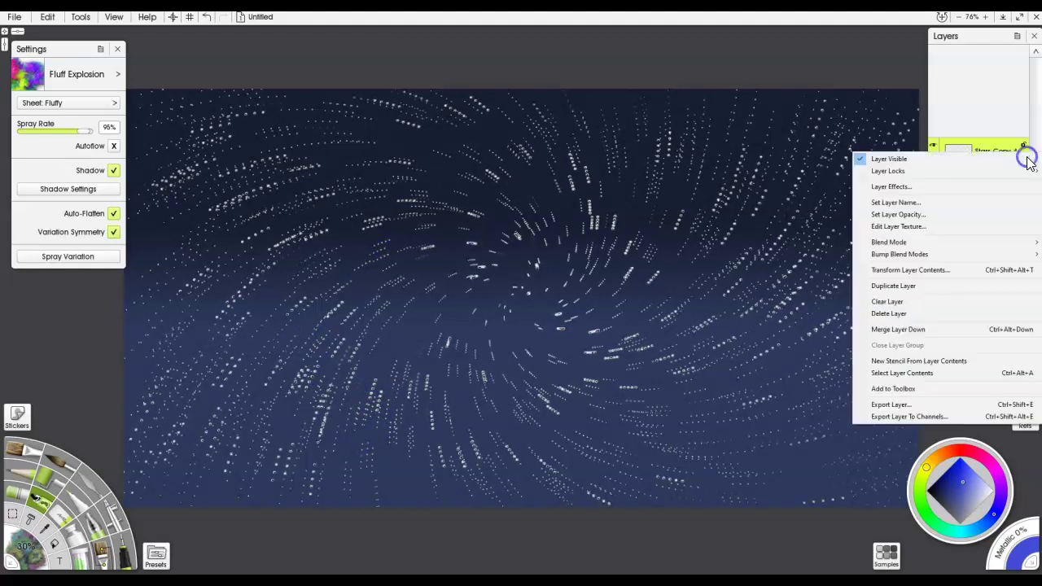
{"action": "left_click", "coordinate": [1026, 151]}
{"action": "left_click", "coordinate": [1024, 145]}
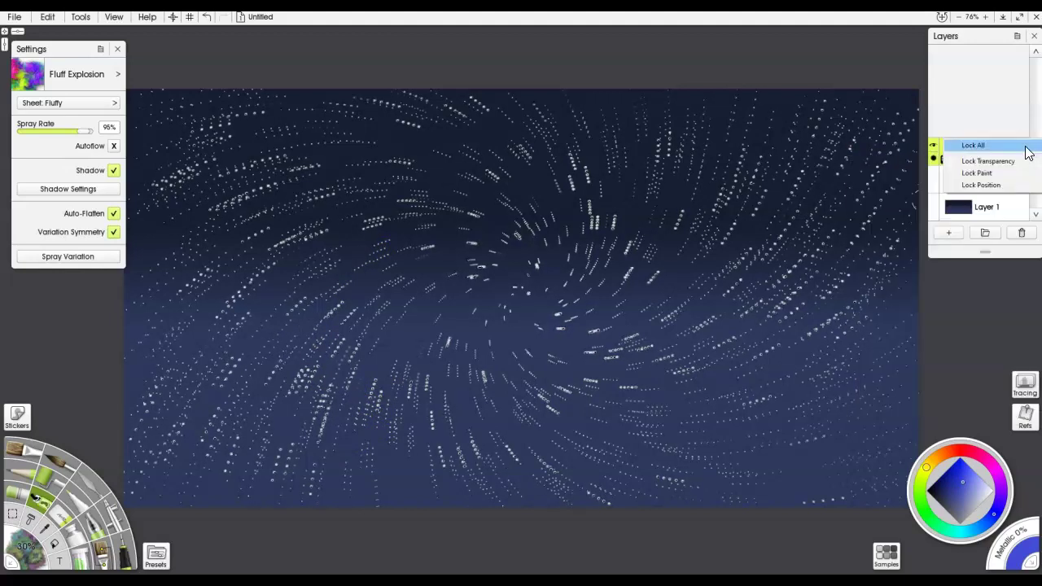
{"action": "left_click", "coordinate": [995, 163]}
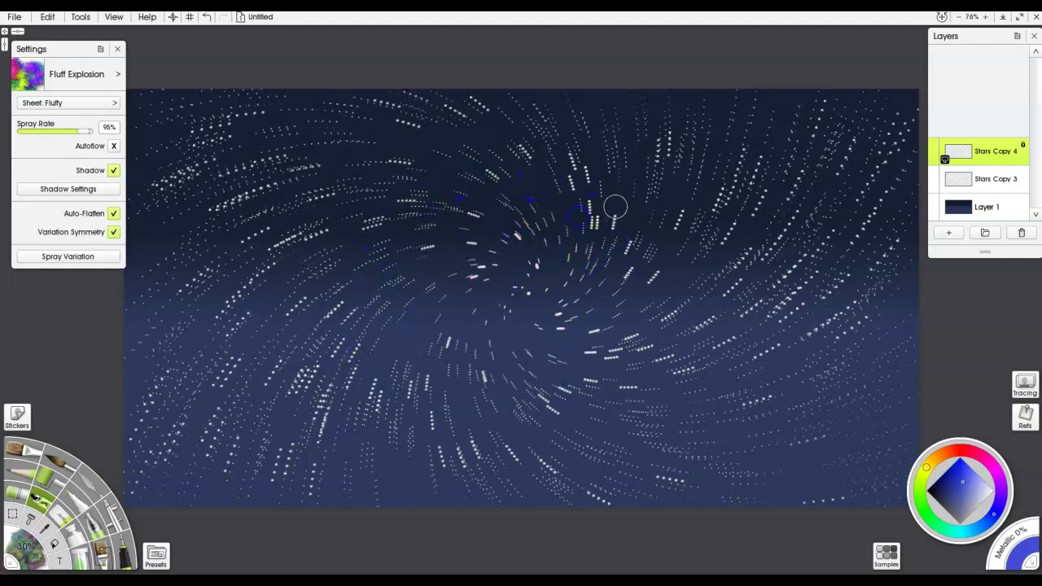
- Lock the transparency of the Stars Copy 3 layer and spray colour over its stars, enlarging the spray size
{"action": "left_click", "coordinate": [963, 184]}
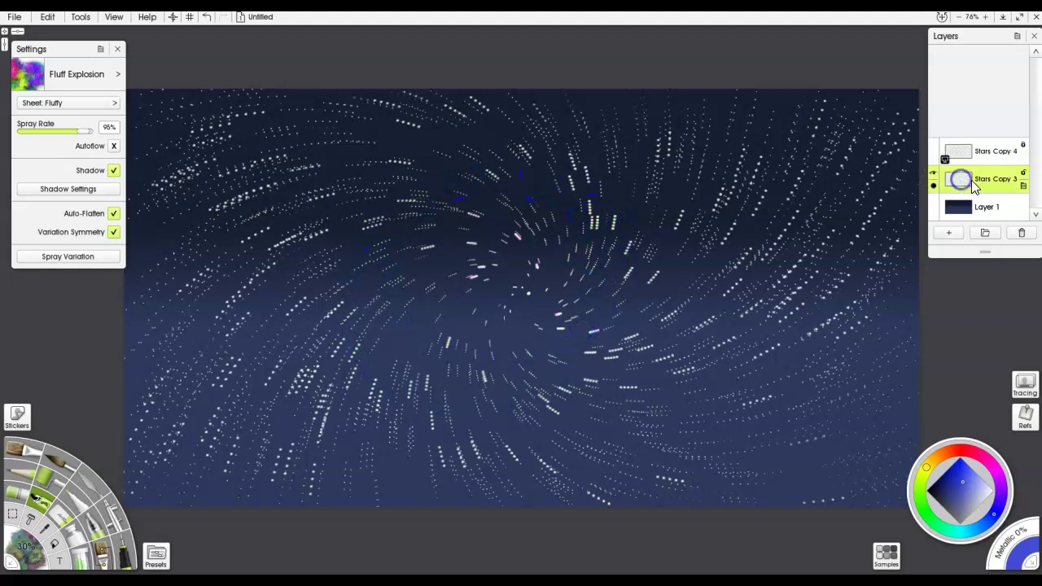
{"action": "left_click", "coordinate": [1024, 172]}
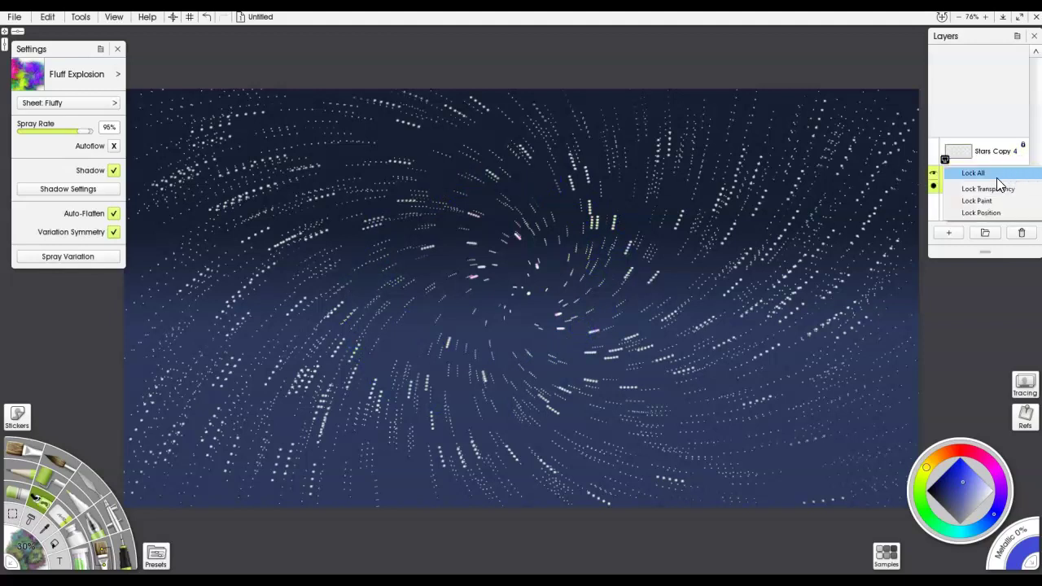
{"action": "left_click", "coordinate": [997, 178]}
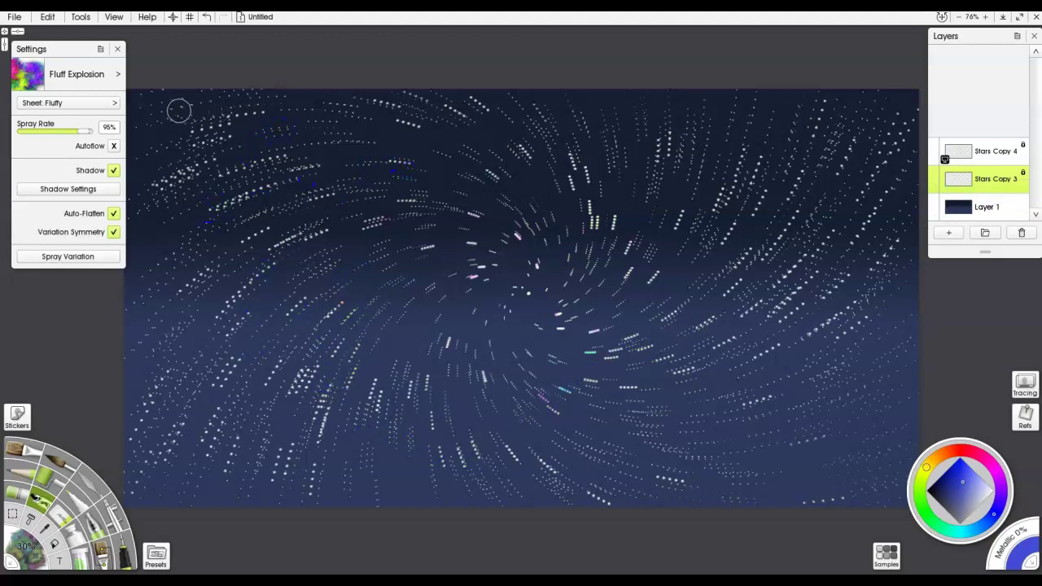
{"action": "key", "text": "bracketright"}
{"action": "key", "text": "bracketright"}
{"action": "key", "text": "bracketright"}
{"action": "key", "text": "bracketright"}
{"action": "key", "text": "bracketright"}
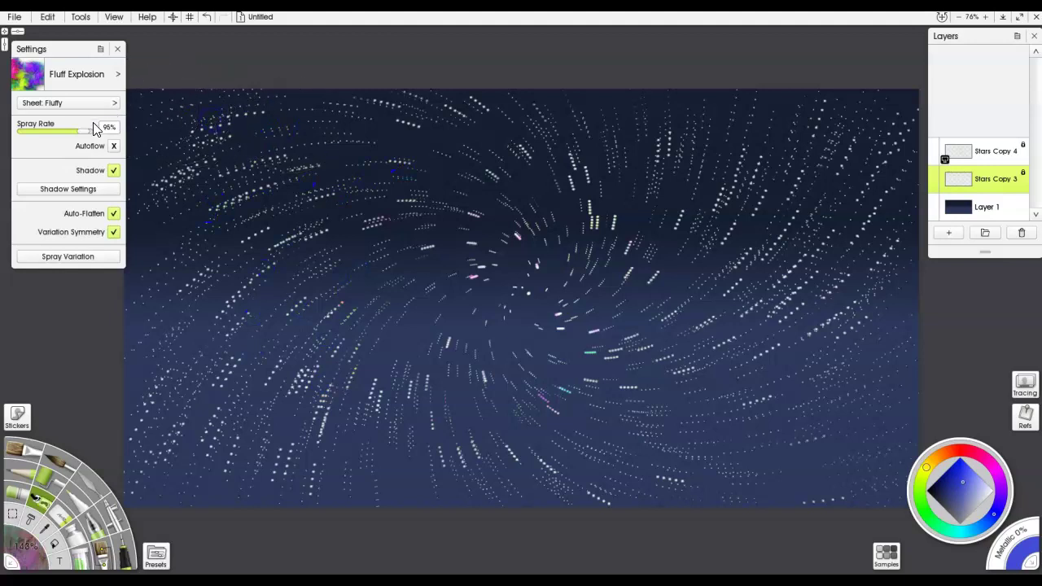
- Switch the spray to the Rainbow Spring preset from Fun Brushes and spray over the stars
{"action": "left_click_drag", "start_coordinate": [90, 49], "coordinate": [54, 57]}
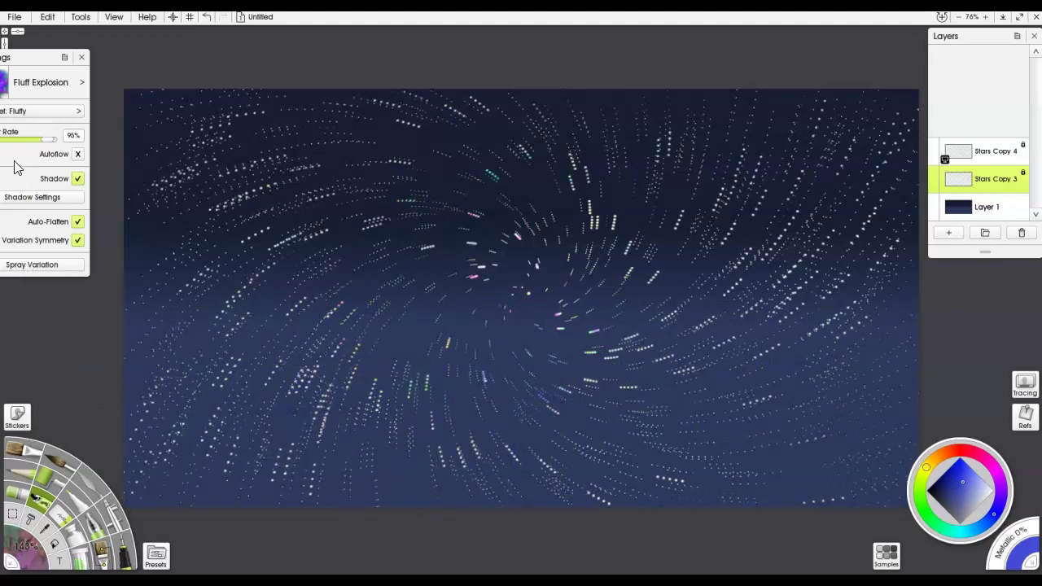
{"action": "left_click_drag", "start_coordinate": [29, 66], "coordinate": [112, 56]}
{"action": "left_click", "coordinate": [166, 83]}
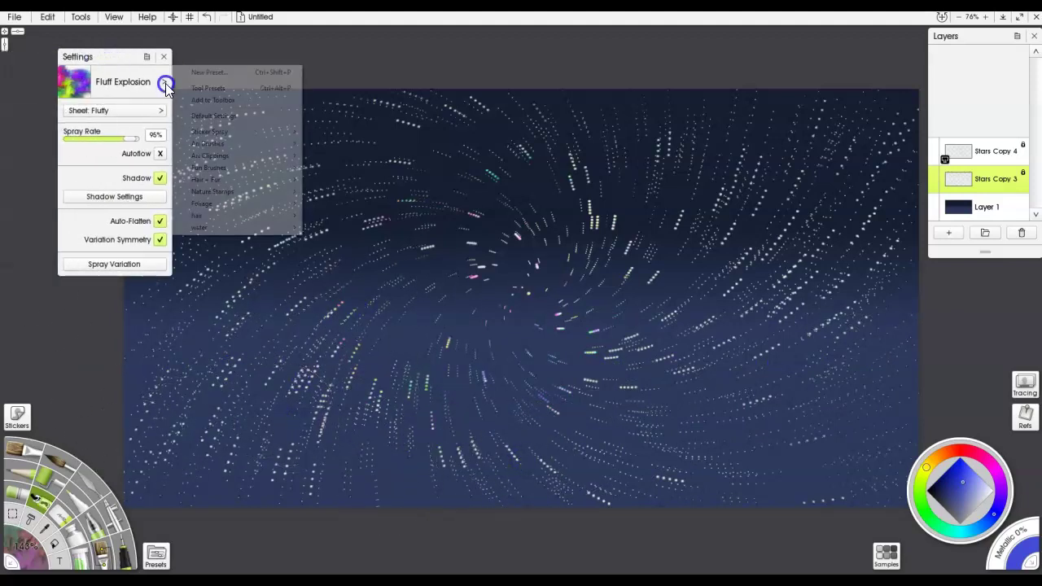
{"action": "left_click", "coordinate": [212, 167]}
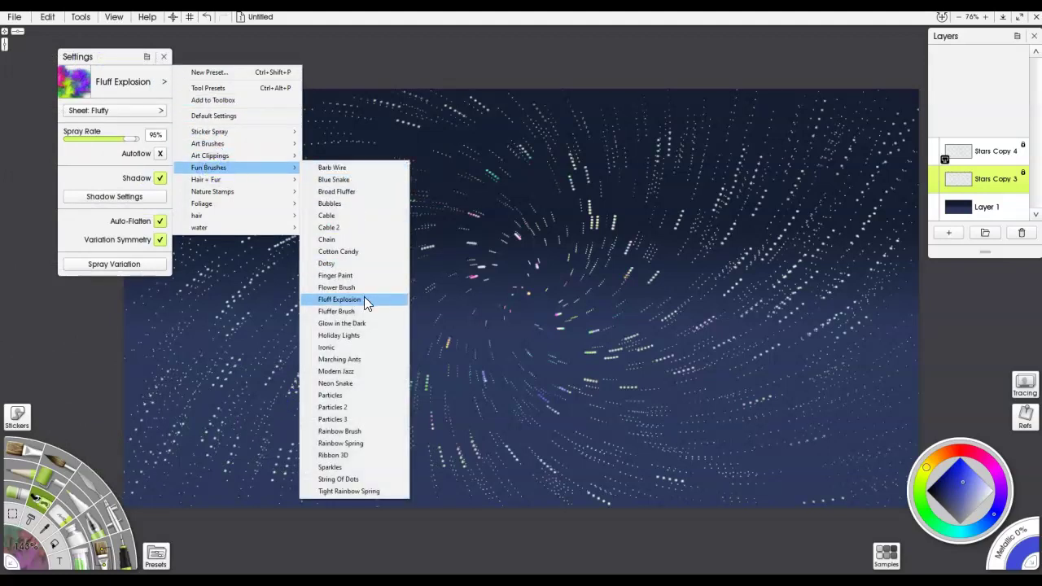
{"action": "left_click", "coordinate": [364, 443]}
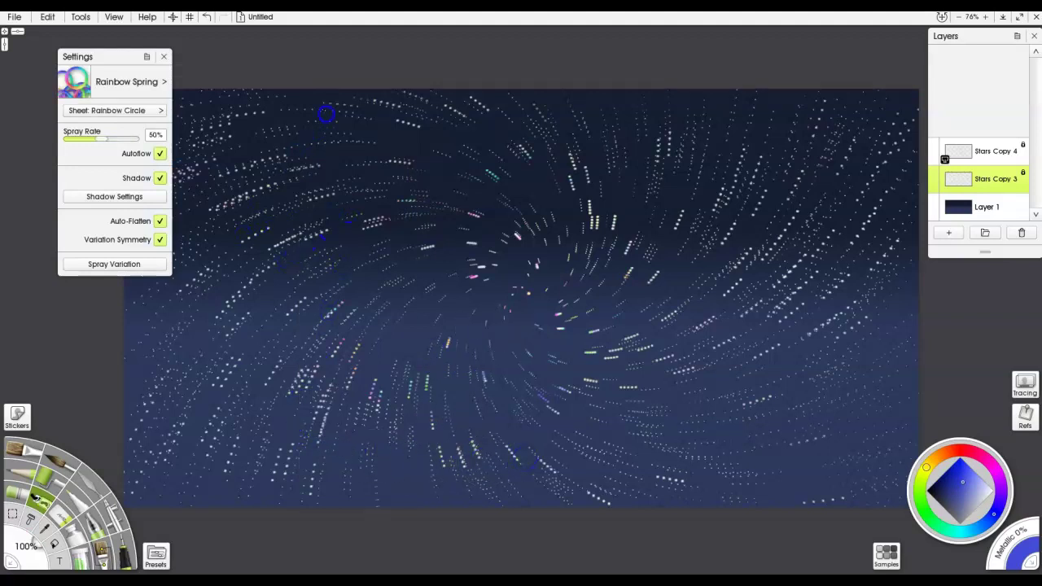
- Choose the Rainbow Brush preset from Fun Brushes and spray rainbow colours over the star trails on Stars Copy 3
{"action": "left_click", "coordinate": [155, 557]}
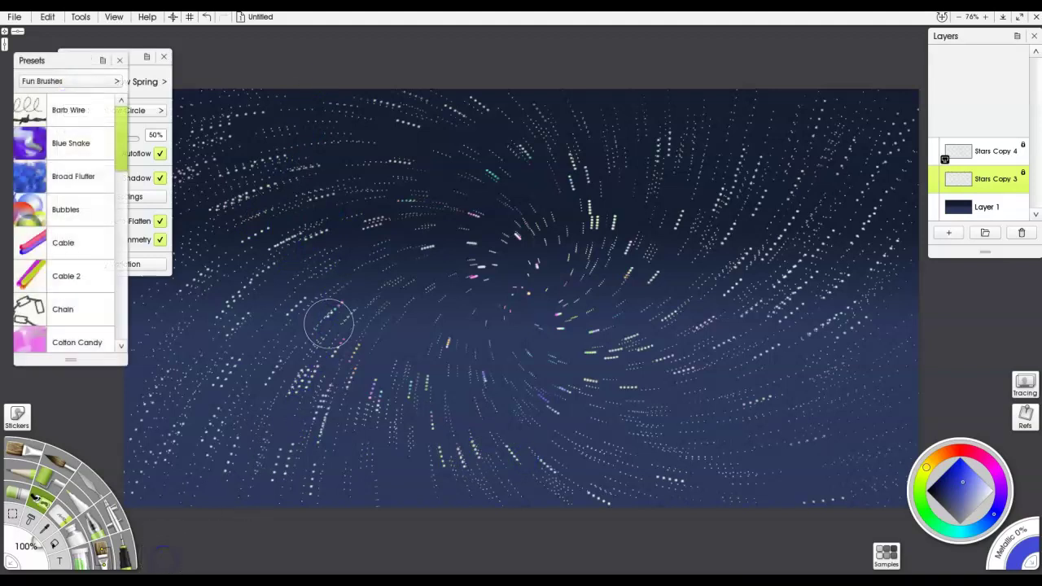
{"action": "scroll", "coordinate": [68, 248], "scroll_direction": "down", "scroll_amount": 10}
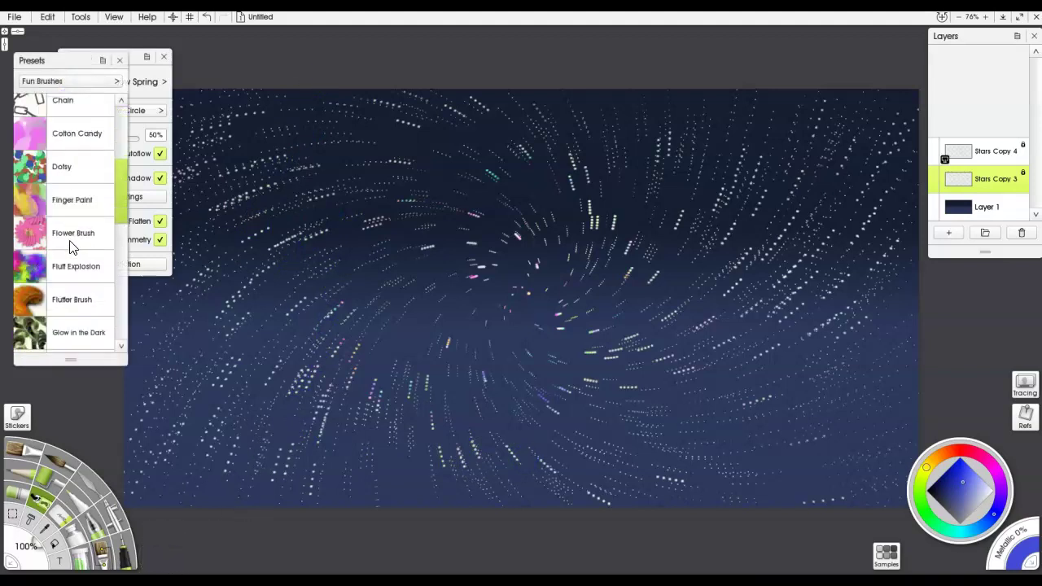
{"action": "scroll", "coordinate": [69, 242], "scroll_direction": "down", "scroll_amount": 8}
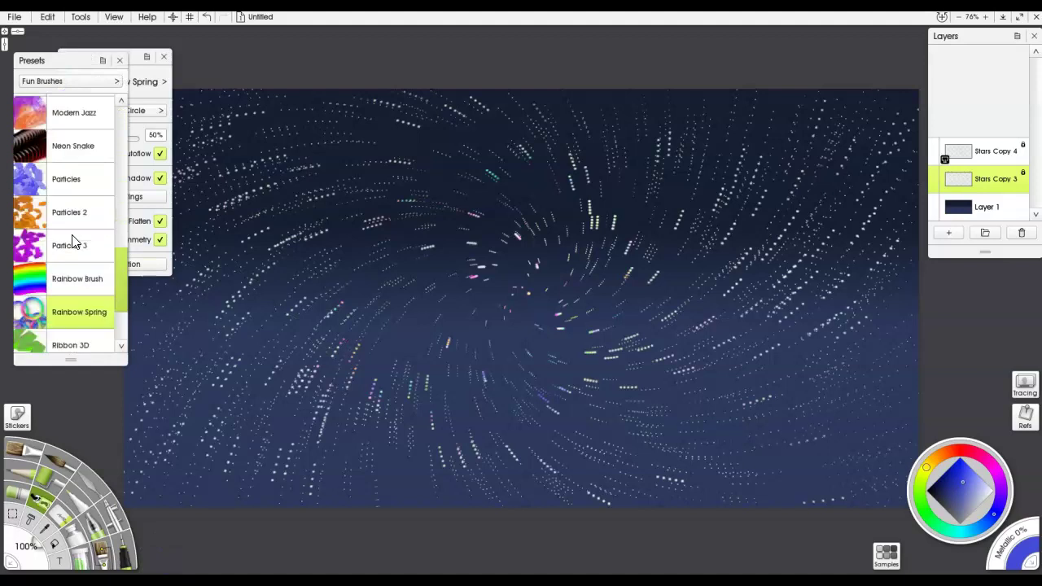
{"action": "left_click", "coordinate": [71, 277]}
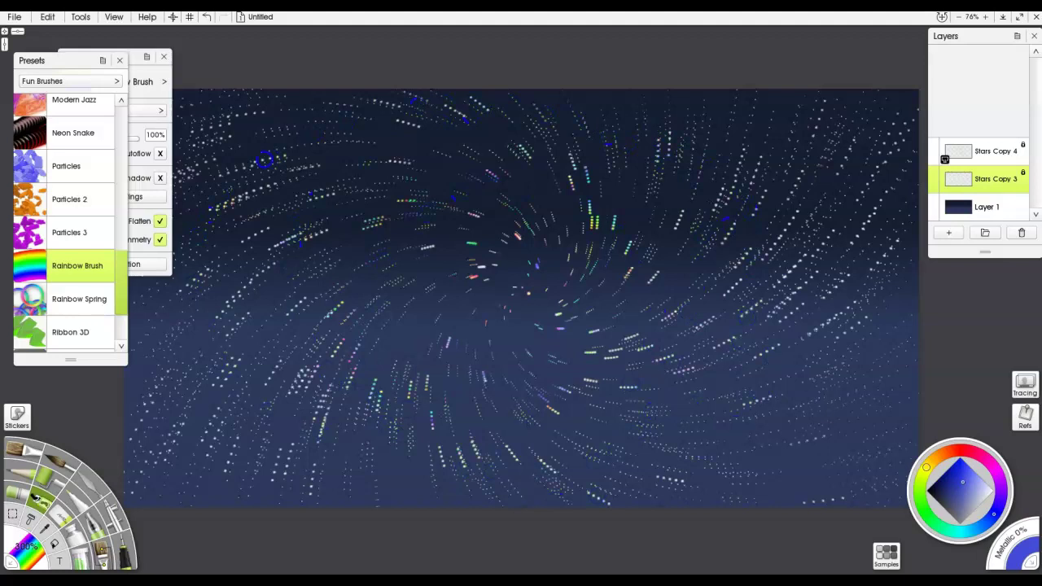
- Duplicate the coloured Stars Copy 3 layer
{"action": "left_click", "coordinate": [950, 156]}
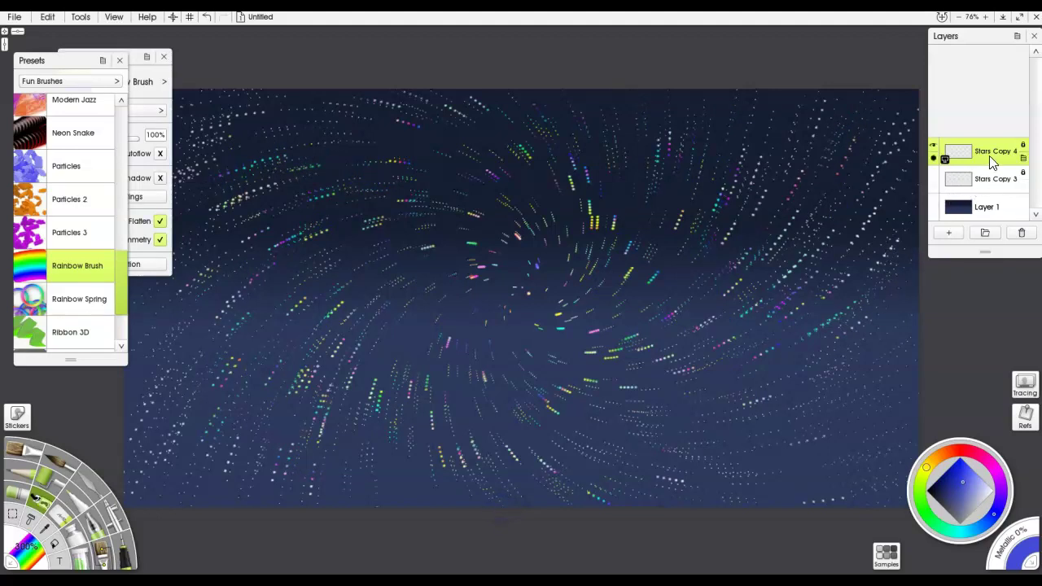
{"action": "left_click", "coordinate": [987, 179]}
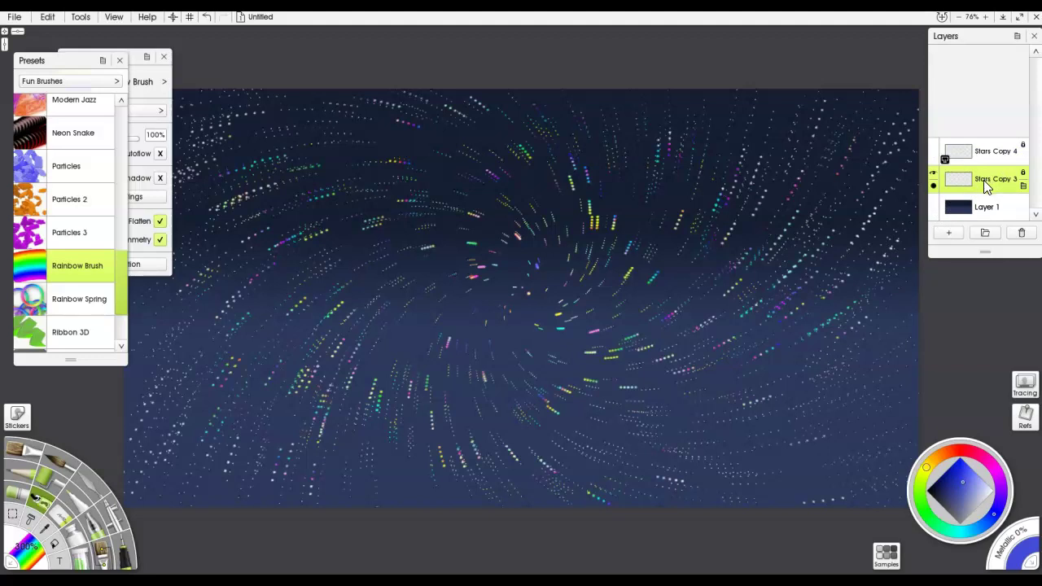
{"action": "right_click", "coordinate": [983, 180]}
{"action": "left_click", "coordinate": [920, 316]}
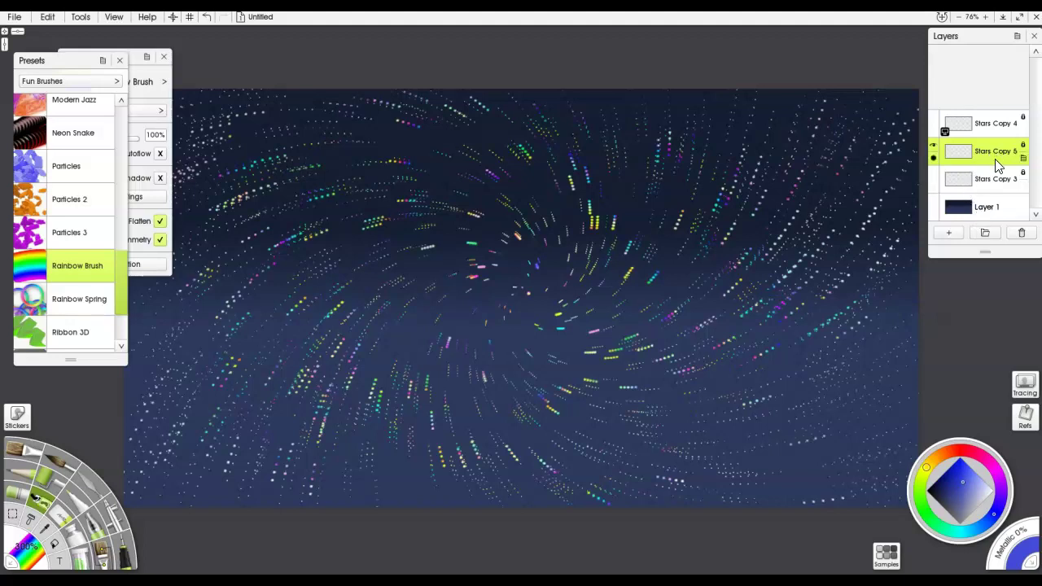
{"action": "left_click", "coordinate": [961, 185]}
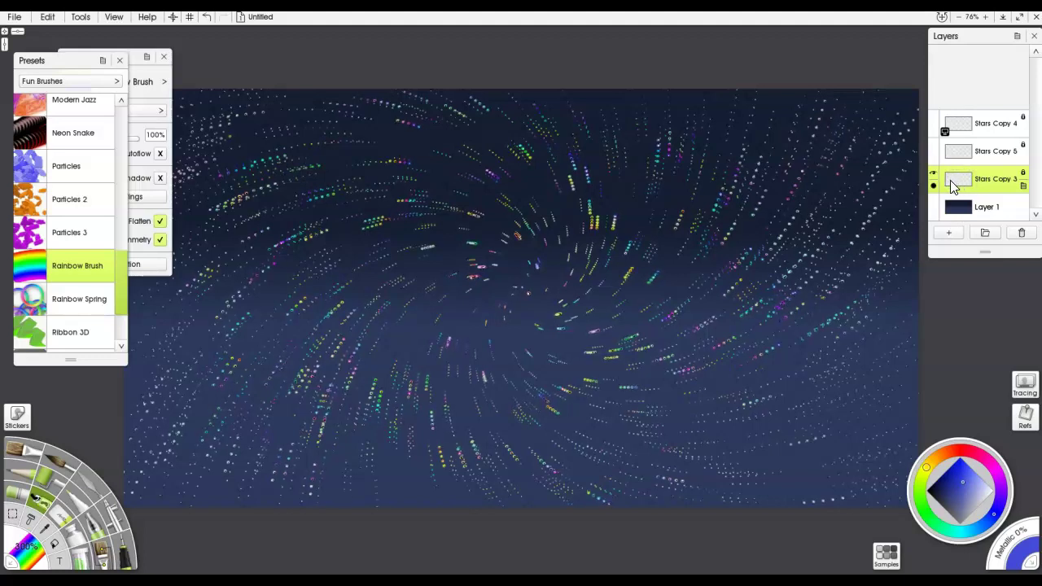
- Merge the Stars Copy 4 layer down into the duplicated star layer and unlock the merged layer's transparency
{"action": "left_click", "coordinate": [1005, 133]}
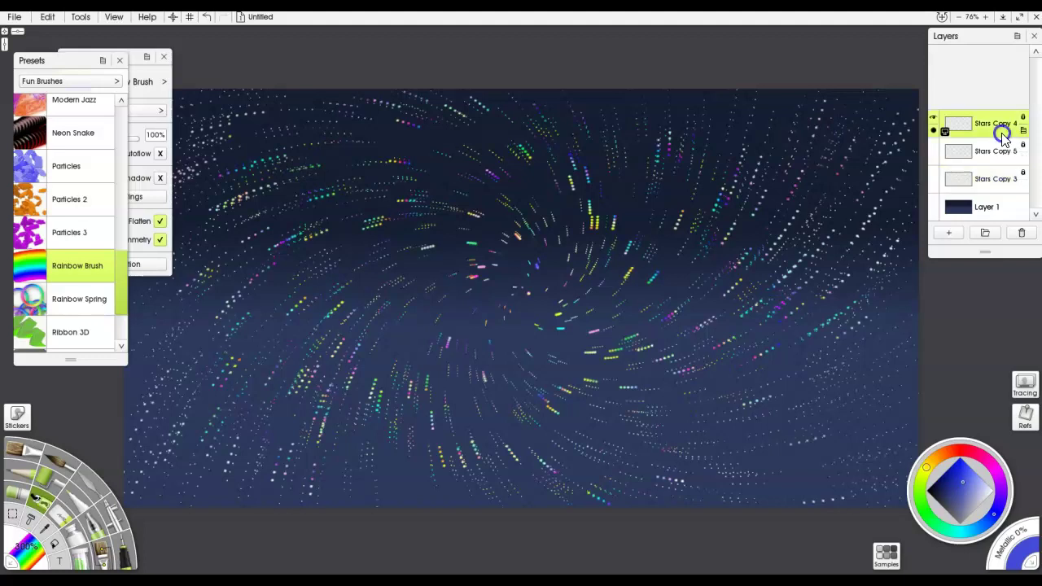
{"action": "right_click", "coordinate": [1008, 133]}
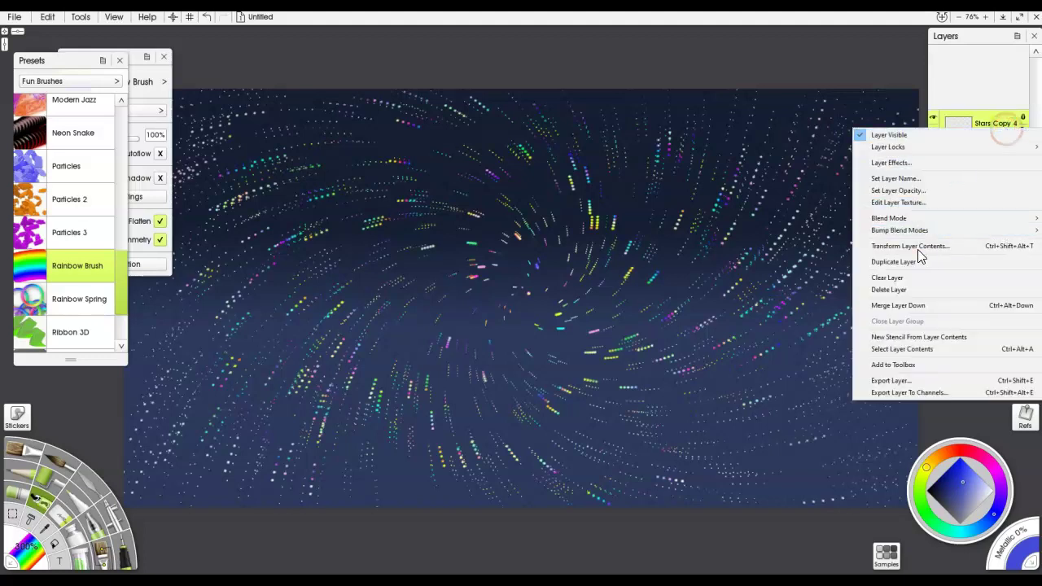
{"action": "left_click", "coordinate": [913, 306]}
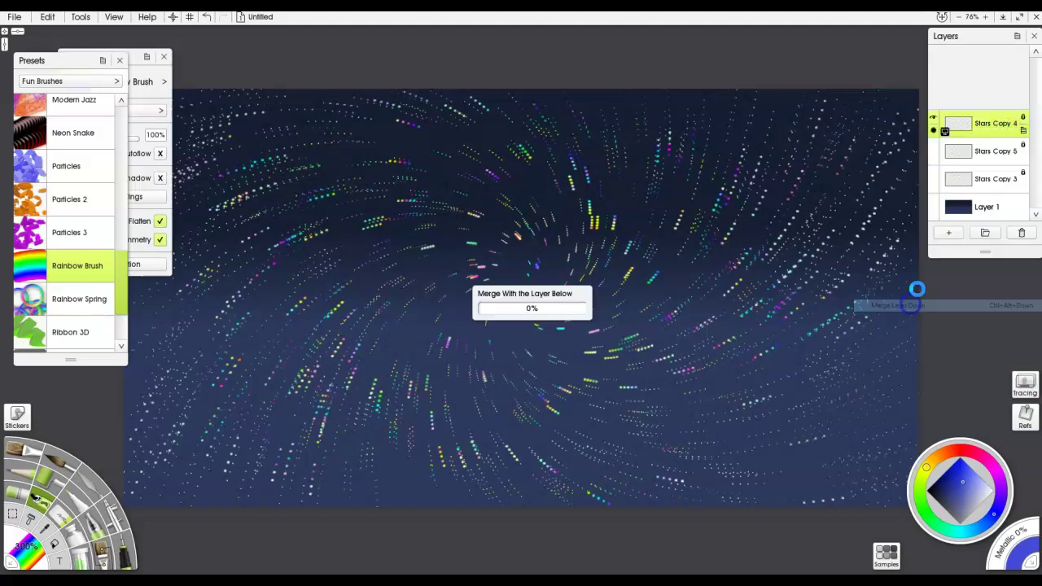
{"action": "left_click", "coordinate": [1022, 147]}
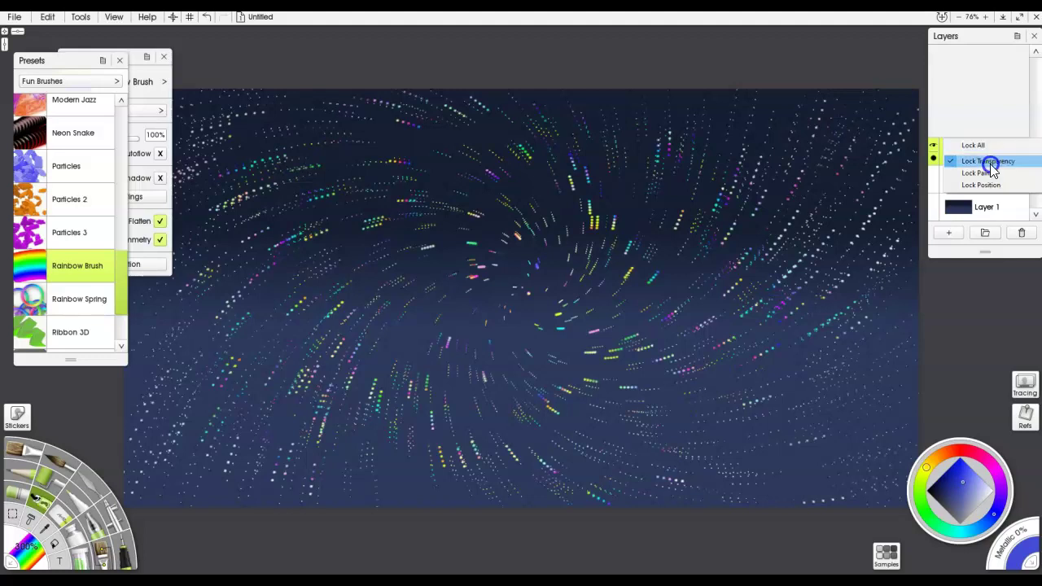
{"action": "left_click", "coordinate": [992, 162]}
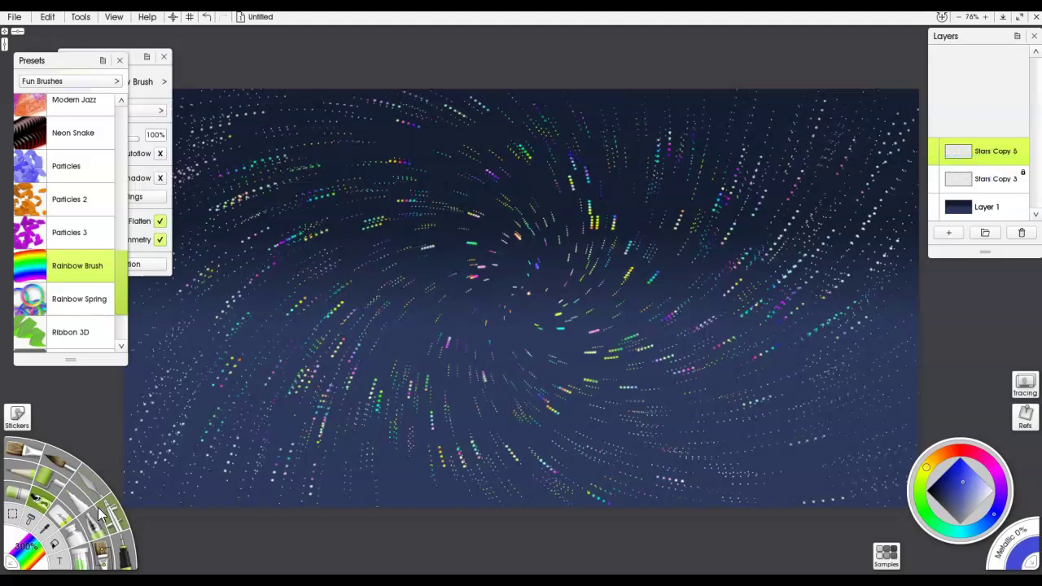
- Smear the coloured stars along the swirl, mainly around its centre, with the palette knife reduced to 45% size
{"action": "left_click", "coordinate": [89, 482]}
{"action": "key", "text": "bracketleft"}
{"action": "key", "text": "bracketleft"}
{"action": "key", "text": "bracketleft"}
{"action": "key", "text": "bracketleft"}
{"action": "key", "text": "bracketleft"}
{"action": "key", "text": "bracketleft"}
{"action": "key", "text": "bracketleft"}
{"action": "key", "text": "bracketleft"}
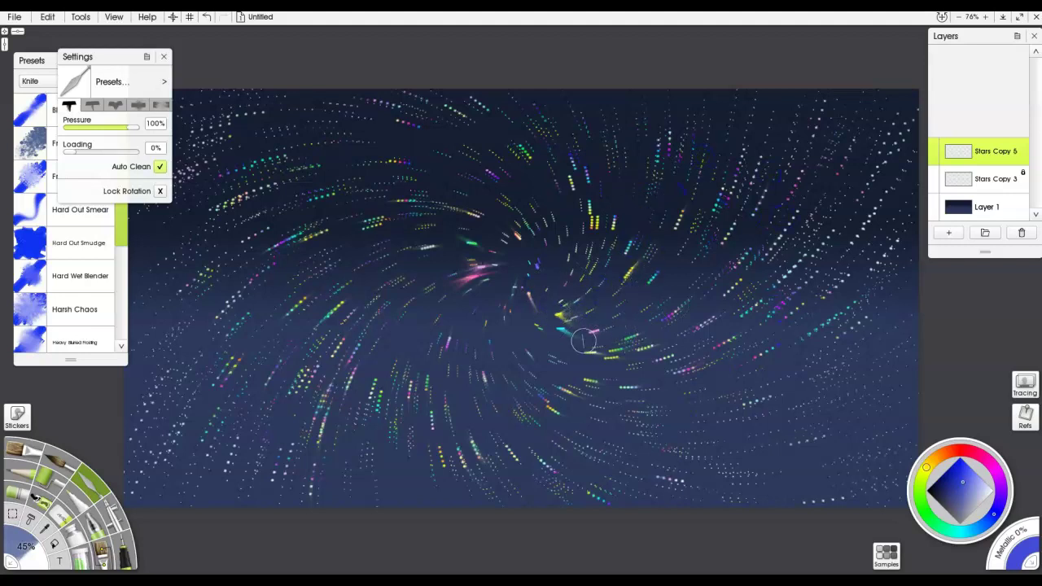
{"action": "mouse_move", "coordinate": [779, 266]}
{"action": "left_mouse_down"}
{"action": "mouse_move", "coordinate": [572, 344]}
{"action": "mouse_move", "coordinate": [876, 189]}
{"action": "mouse_move", "coordinate": [905, 149]}
{"action": "mouse_move", "coordinate": [613, 330]}
{"action": "mouse_move", "coordinate": [560, 301]}
{"action": "mouse_move", "coordinate": [797, 306]}
{"action": "mouse_move", "coordinate": [800, 327]}
{"action": "mouse_move", "coordinate": [506, 342]}
{"action": "left_mouse_up"}
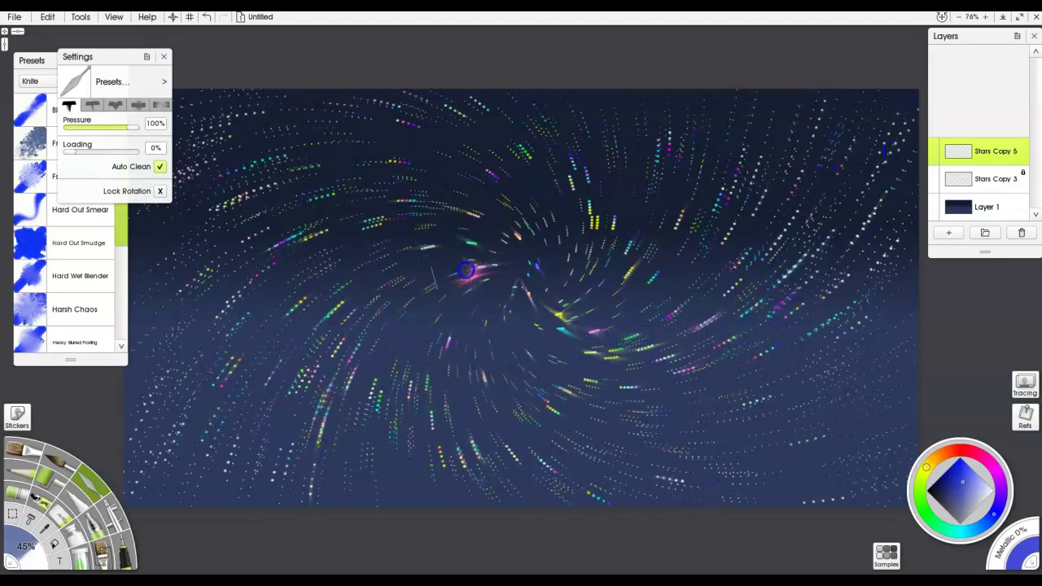
{"action": "left_click_drag", "start_coordinate": [185, 364], "coordinate": [152, 391]}
{"action": "left_click_drag", "start_coordinate": [376, 158], "coordinate": [461, 180]}
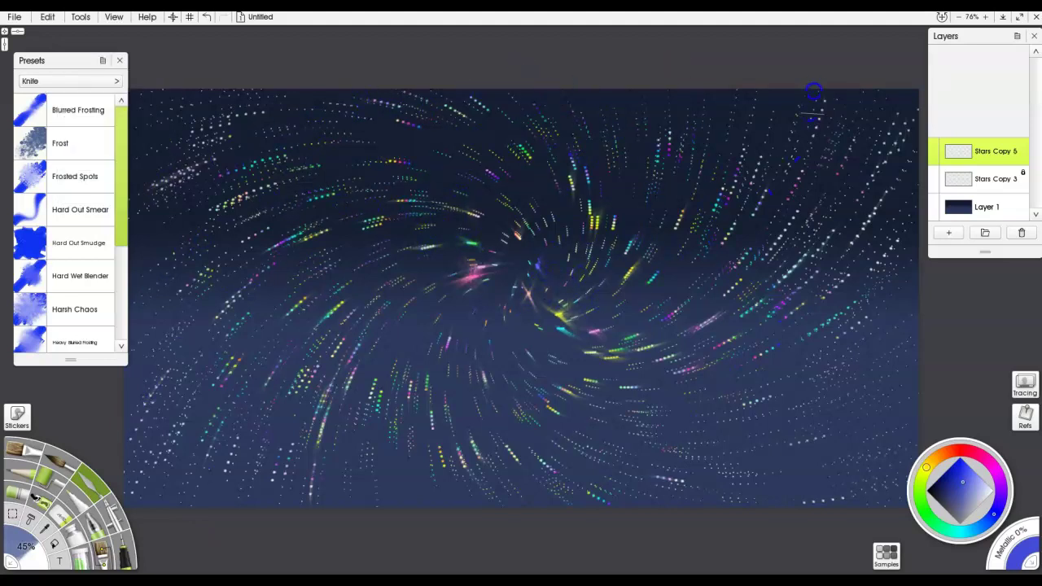
{"action": "key", "text": "ctrl+t"}
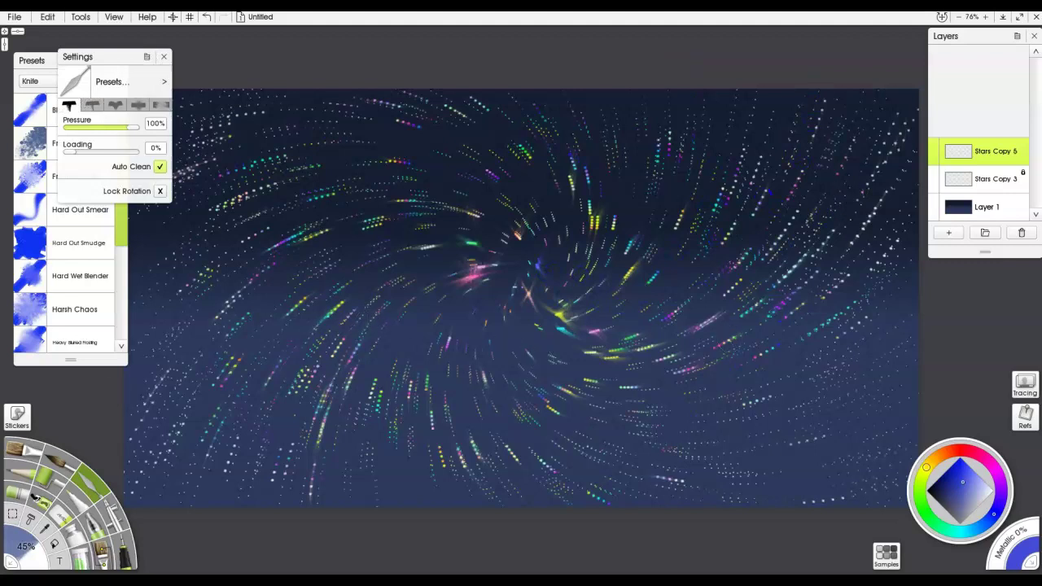
- Examine the Art Brushes presets of the Sticker Spray, moving the settings out of the way
{"action": "left_click", "coordinate": [51, 510]}
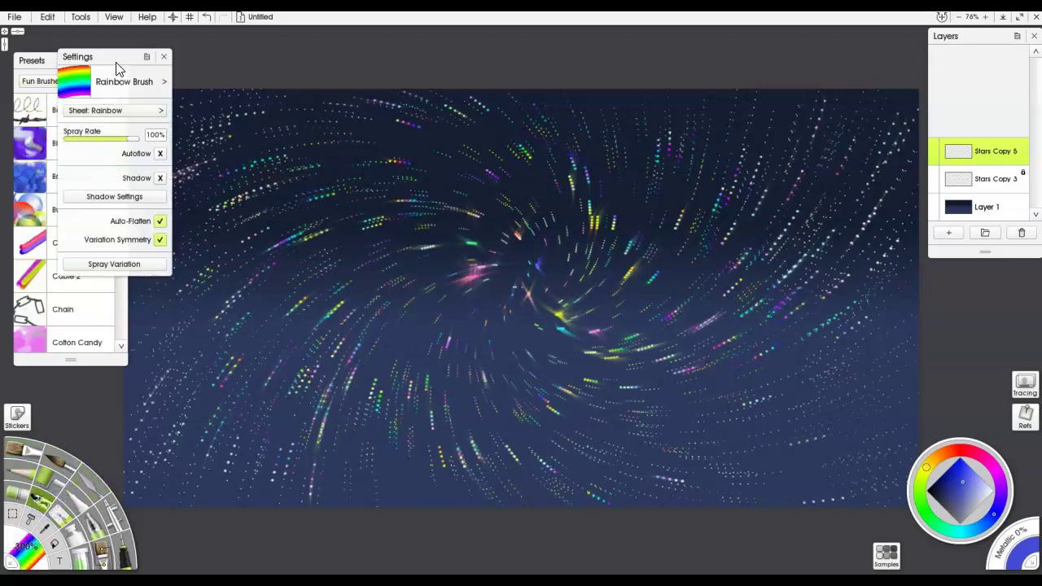
{"action": "left_click_drag", "start_coordinate": [116, 68], "coordinate": [237, 64]}
{"action": "mouse_move", "coordinate": [117, 132]}
{"action": "left_mouse_down"}
{"action": "mouse_move", "coordinate": [116, 291]}
{"action": "mouse_move", "coordinate": [113, 130]}
{"action": "left_mouse_up"}
{"action": "left_click", "coordinate": [101, 81]}
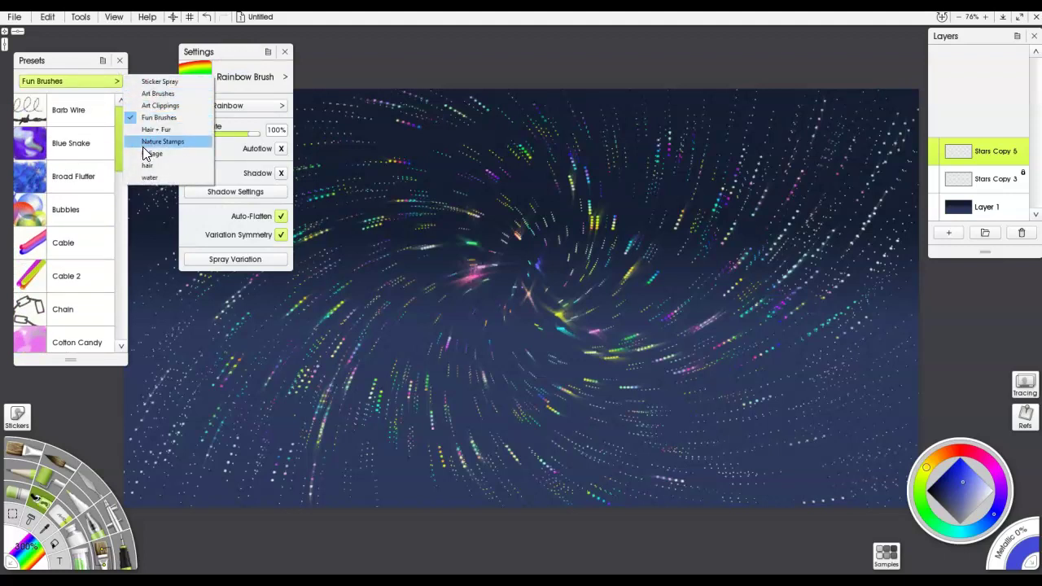
{"action": "left_click", "coordinate": [157, 95]}
{"action": "left_click_drag", "start_coordinate": [125, 126], "coordinate": [106, 313]}
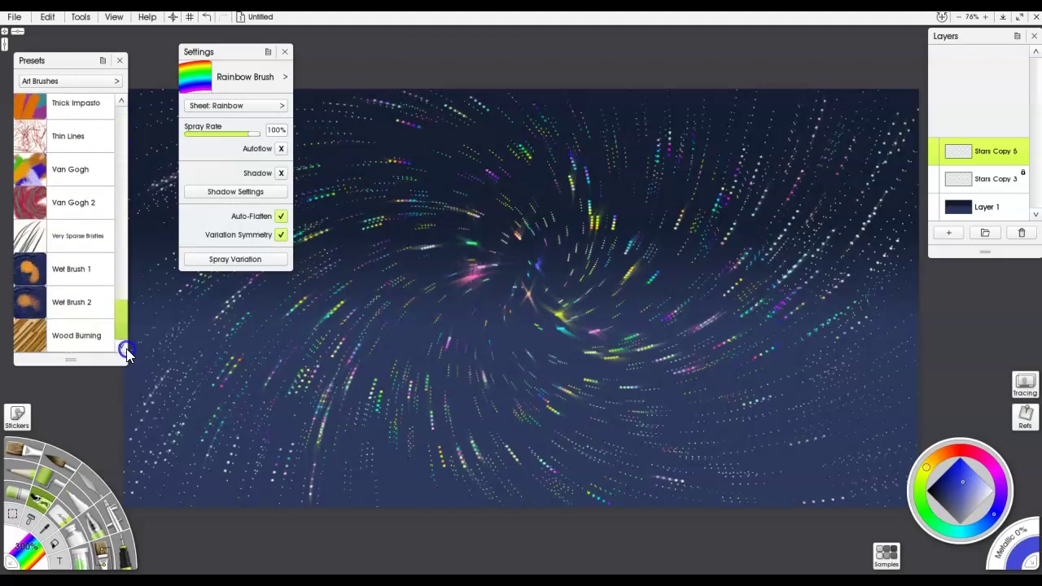
- Switch to the Custom Brush and choose the Starburst 2 preset from the Fun category
{"action": "left_click", "coordinate": [96, 555]}
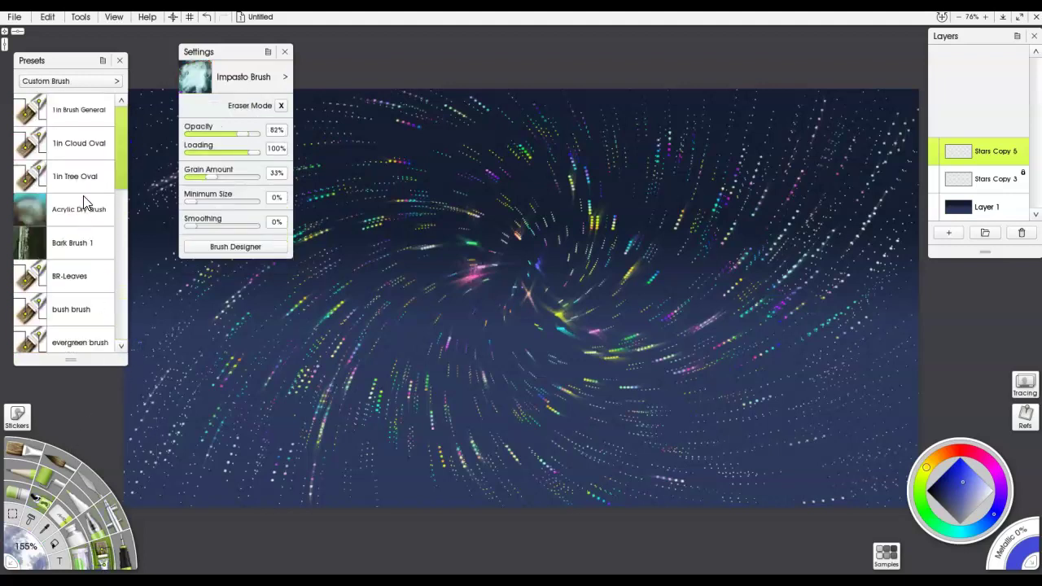
{"action": "left_click", "coordinate": [114, 79]}
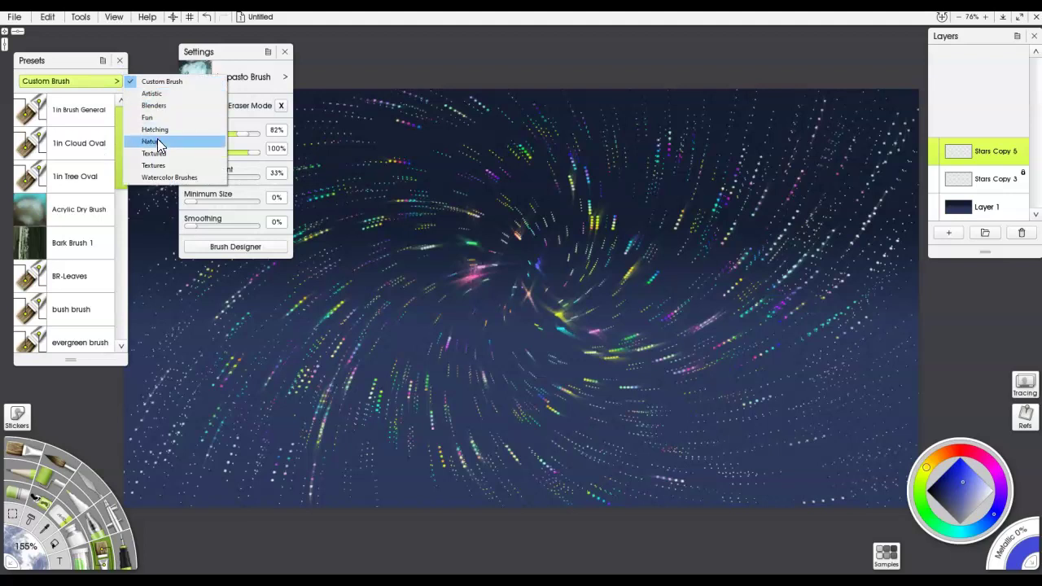
{"action": "left_click", "coordinate": [162, 106]}
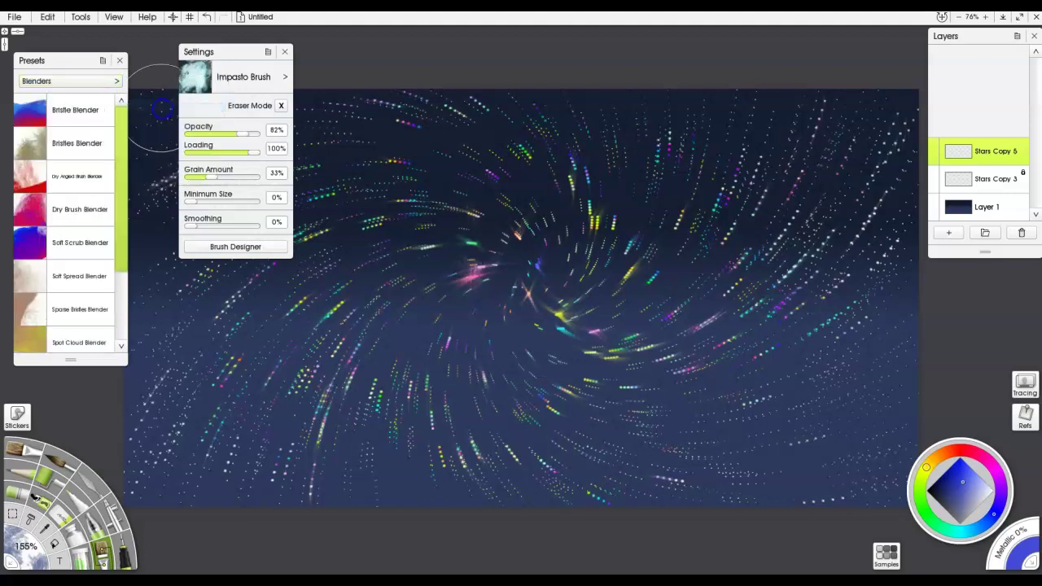
{"action": "left_click", "coordinate": [109, 78]}
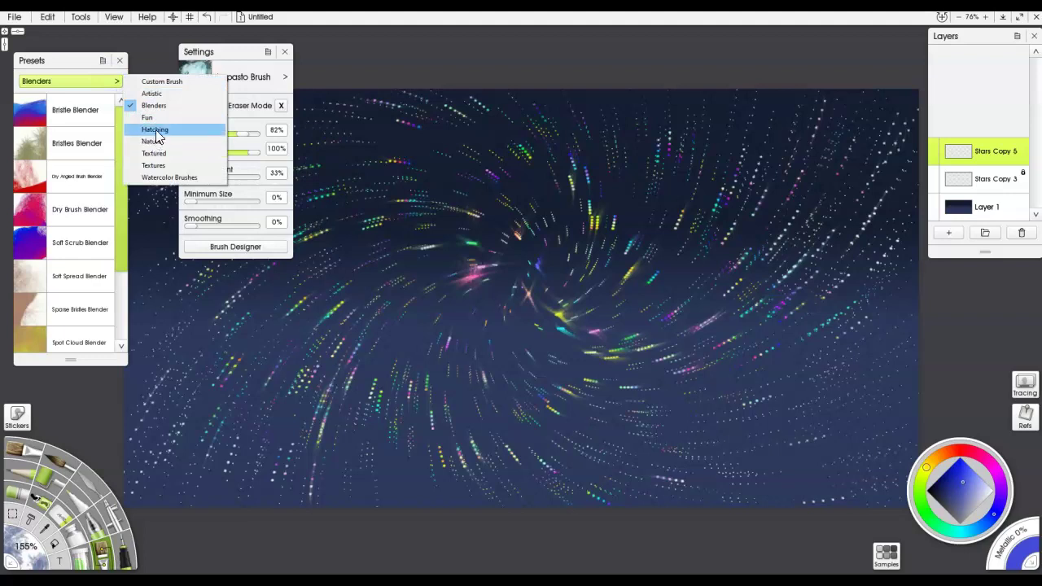
{"action": "left_click", "coordinate": [149, 118]}
{"action": "mouse_move", "coordinate": [116, 152]}
{"action": "left_mouse_down"}
{"action": "mouse_move", "coordinate": [99, 279]}
{"action": "mouse_move", "coordinate": [104, 325]}
{"action": "left_mouse_up"}
{"action": "left_click", "coordinate": [78, 306]}
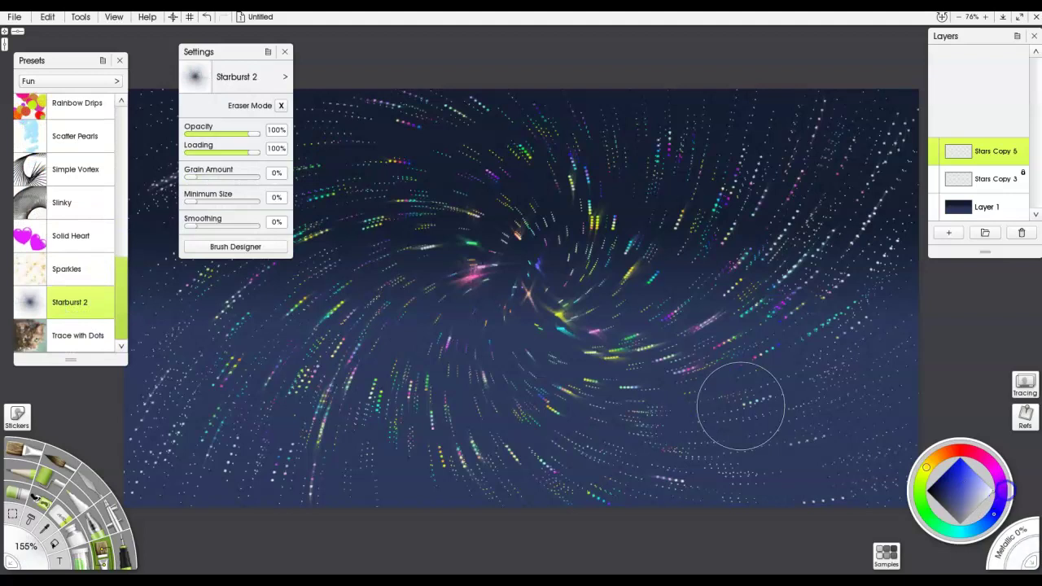
- Try a starburst over the pink star near the swirl's centre, undo it, and reduce the brush size to 20%
{"action": "left_click_drag", "start_coordinate": [480, 277], "coordinate": [493, 280]}
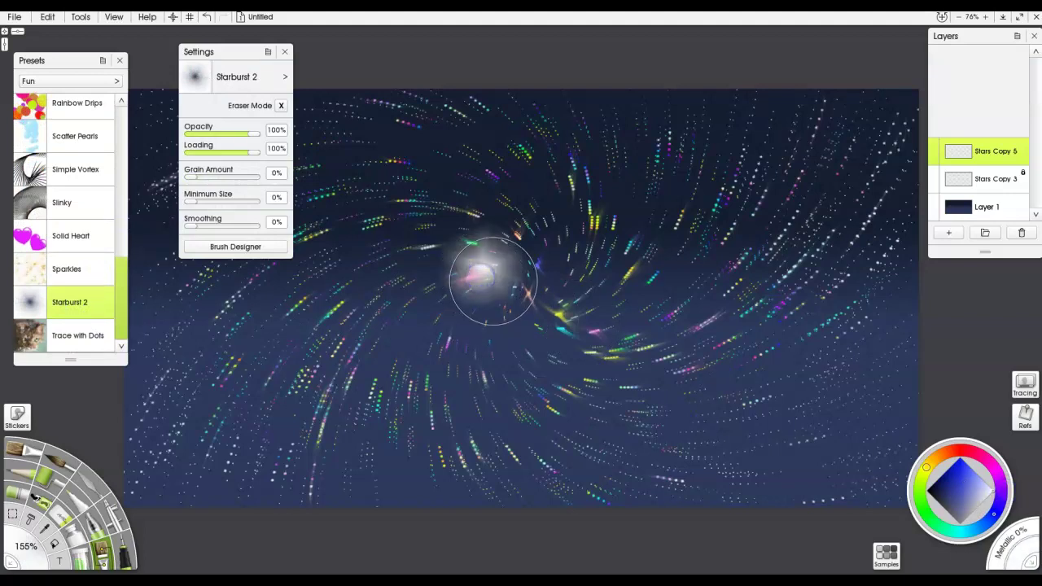
{"action": "key", "text": "ctrl+z"}
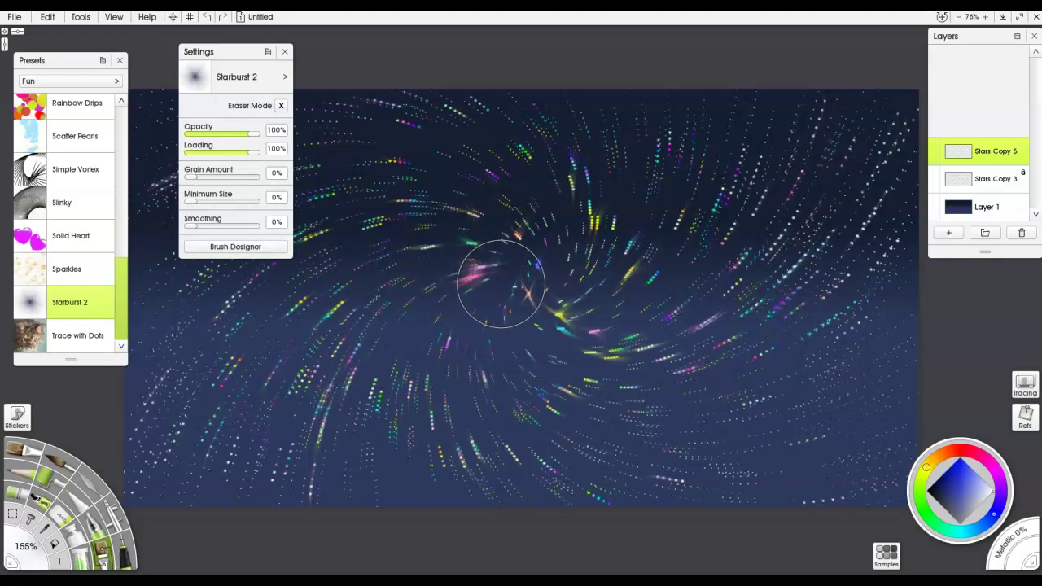
{"action": "key", "text": "bracketleft"}
{"action": "key", "text": "bracketleft"}
{"action": "key", "text": "bracketleft"}
{"action": "key", "text": "bracketleft"}
{"action": "key", "text": "bracketleft"}
{"action": "key", "text": "bracketleft"}
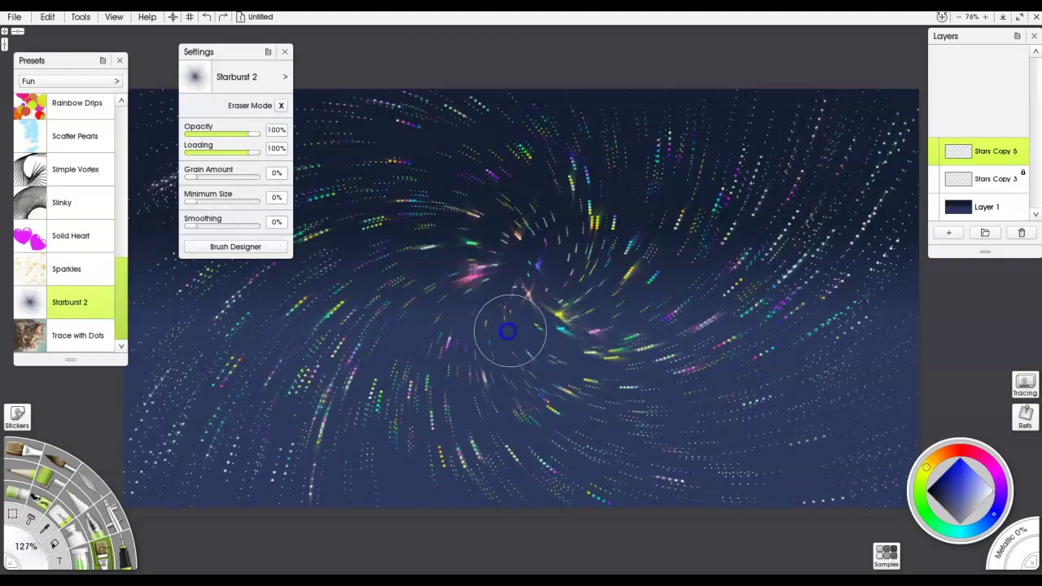
{"action": "key", "text": "bracketright"}
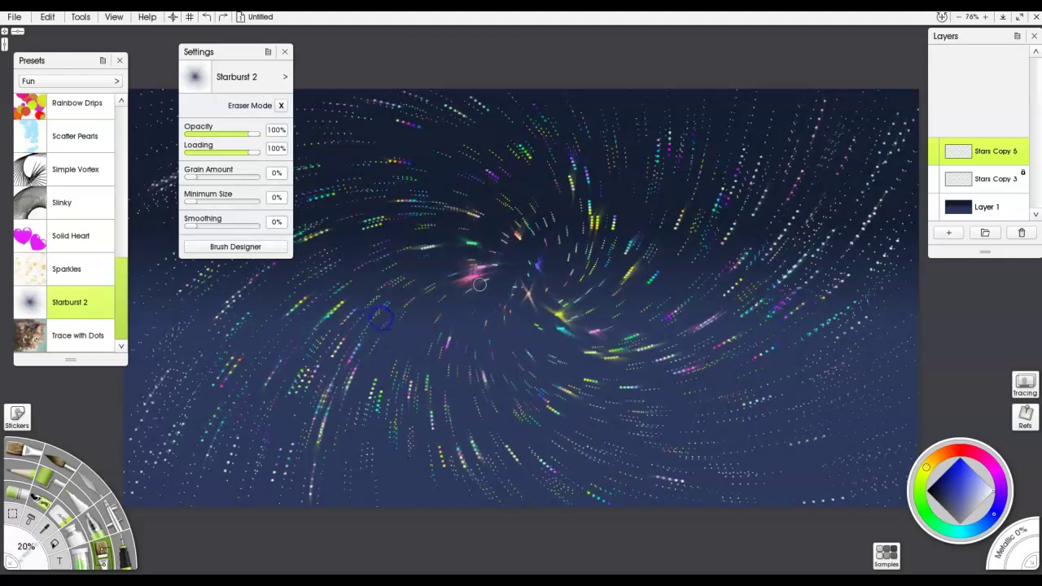
- Stamp small starburst glows on the bright stars around the swirl's centre, and close the brush settings and presets
{"action": "left_click", "coordinate": [473, 279]}
{"action": "left_click", "coordinate": [528, 293]}
{"action": "left_click", "coordinate": [285, 52]}
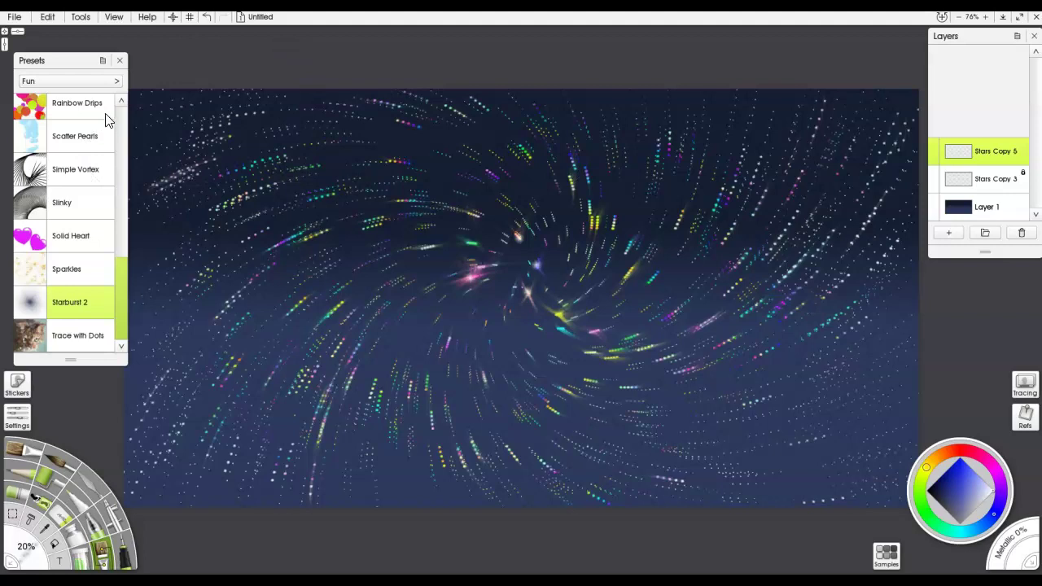
{"action": "left_click", "coordinate": [120, 60]}
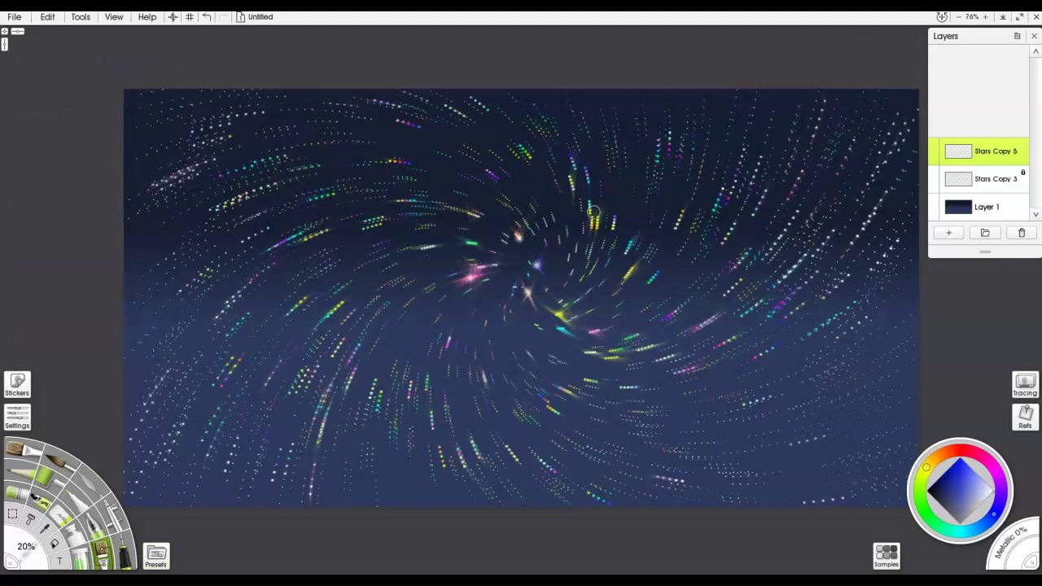